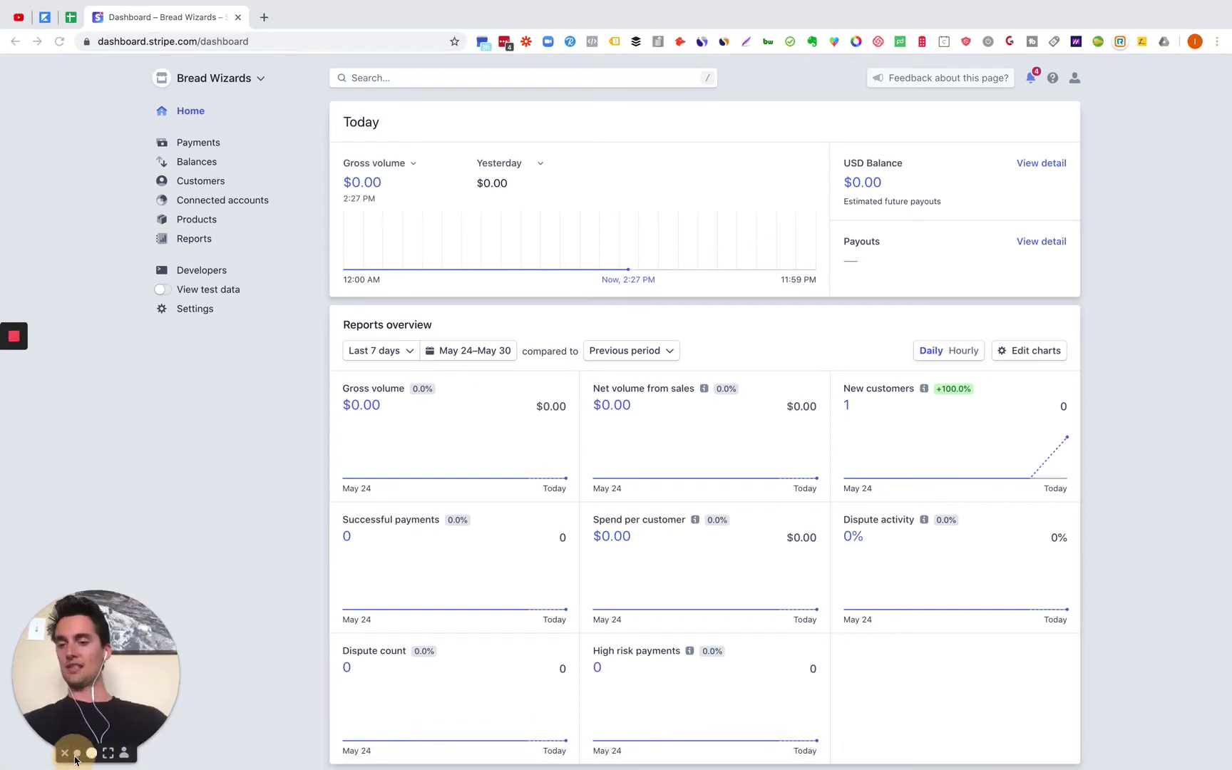
Step: Go to Customers and open the Invoices list showing the three draft invoices
left_click(75, 755)
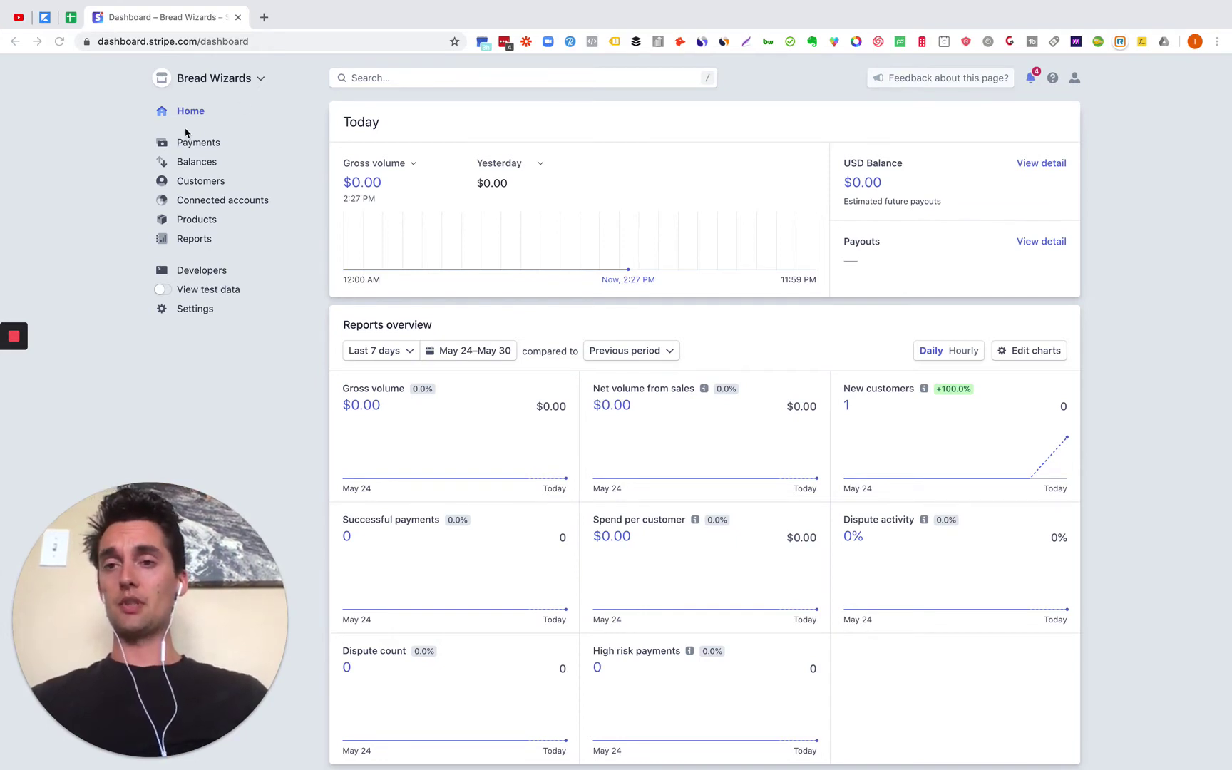
left_click(202, 182)
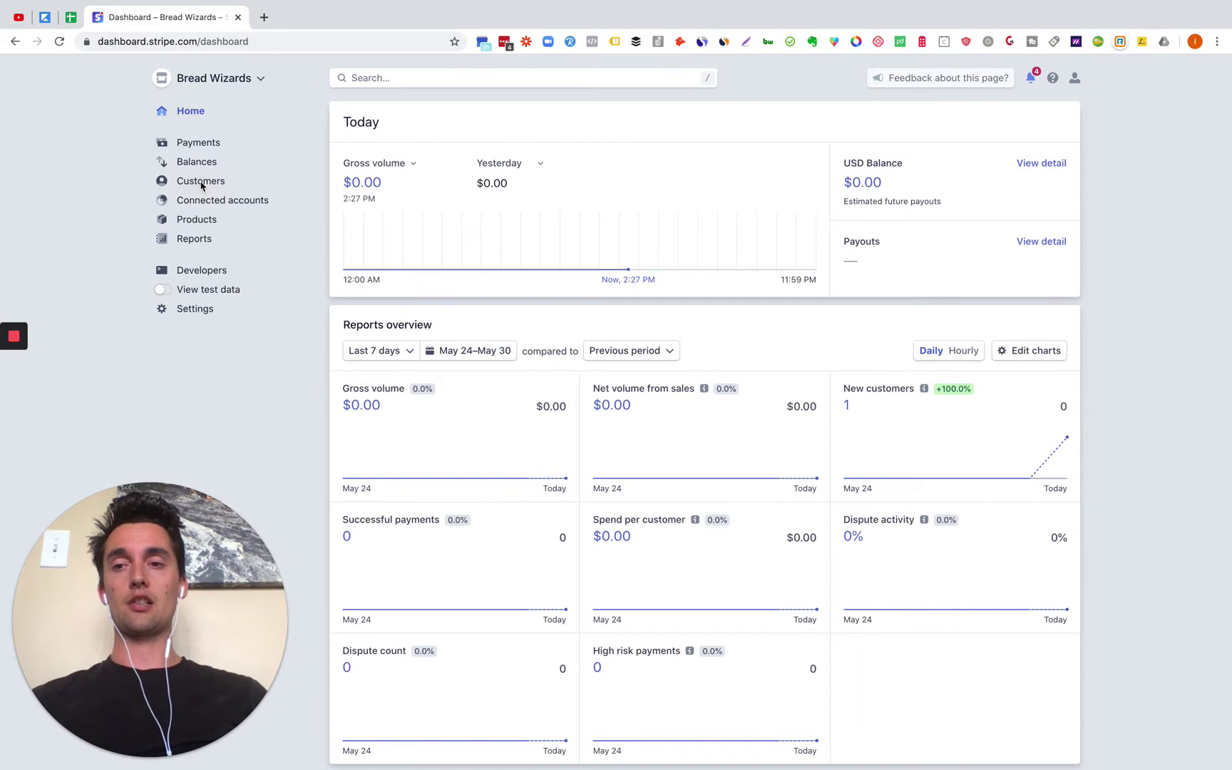
left_click(187, 186)
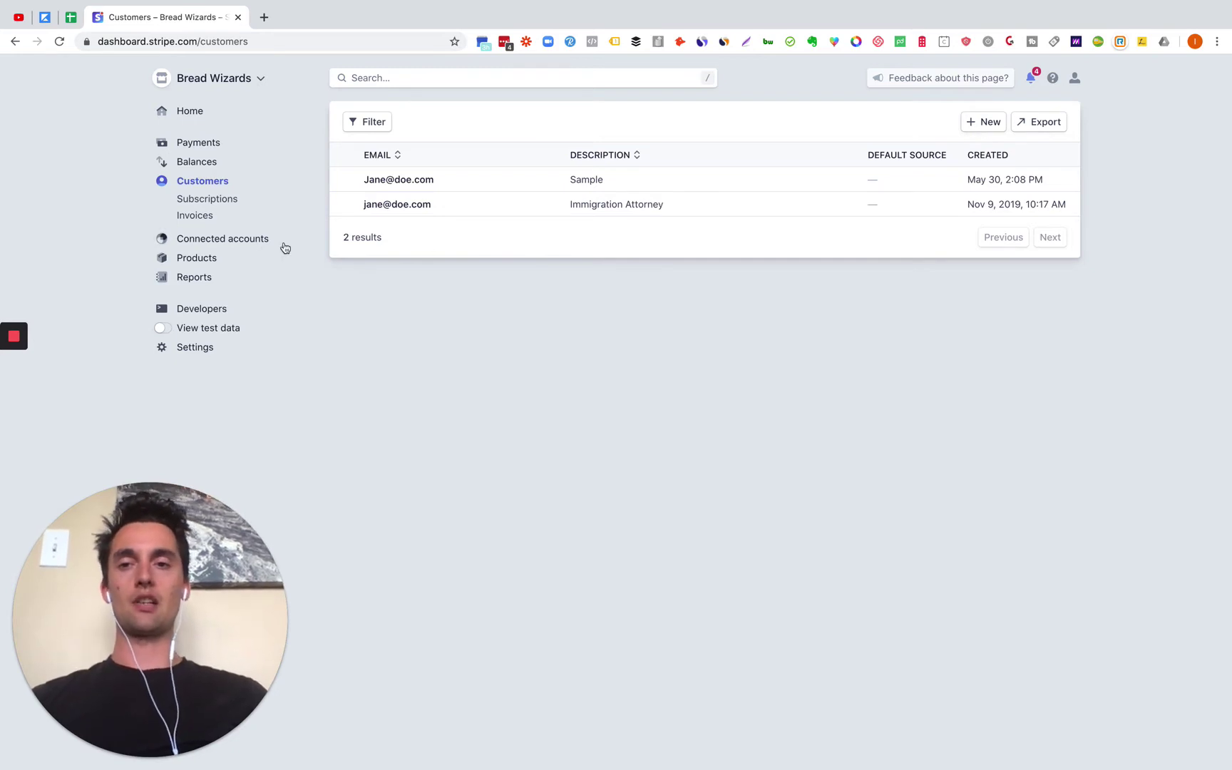
left_click(196, 215)
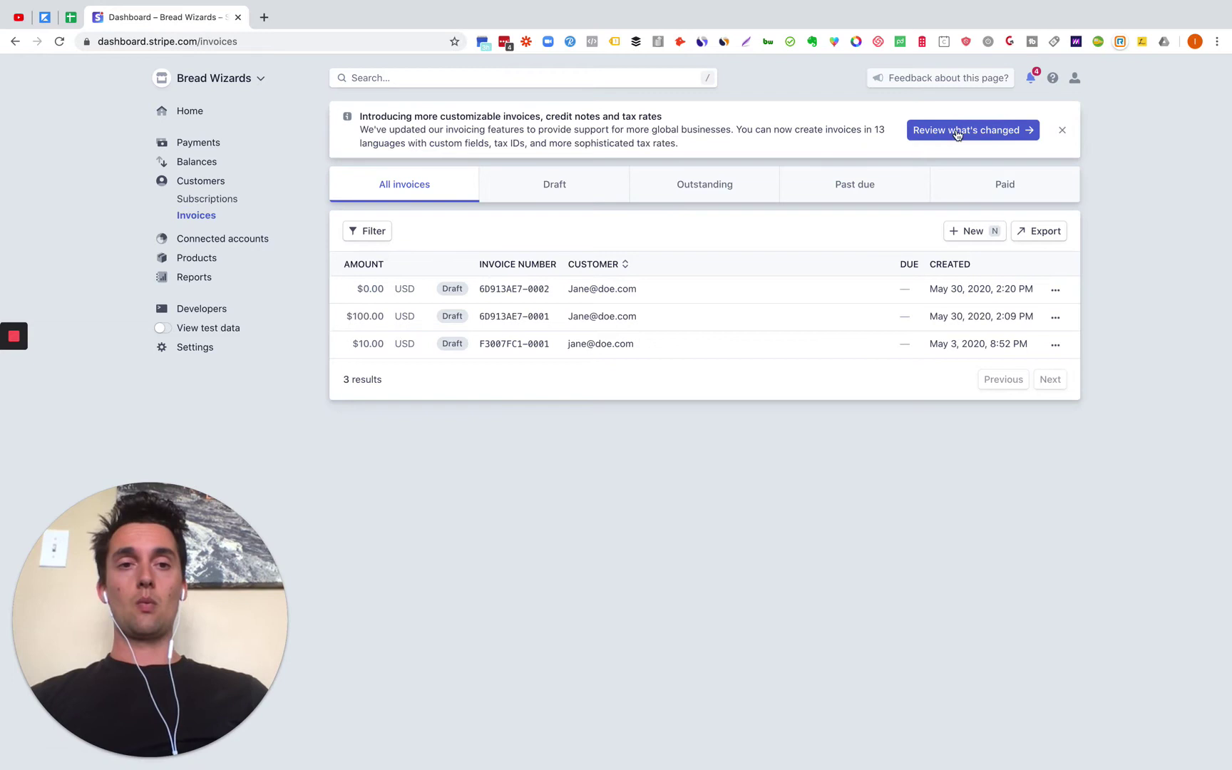
Step: Start a new invoice and add a new customer with their name and account email
left_click(971, 241)
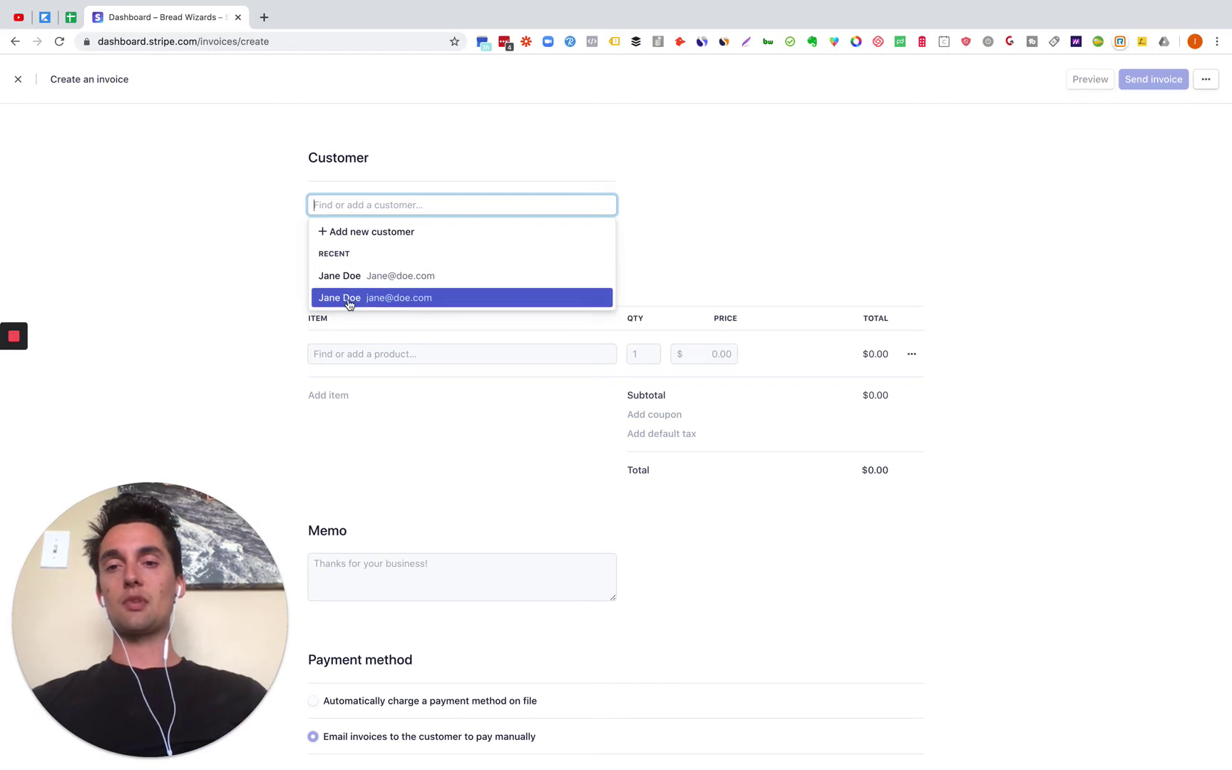
left_click(388, 232)
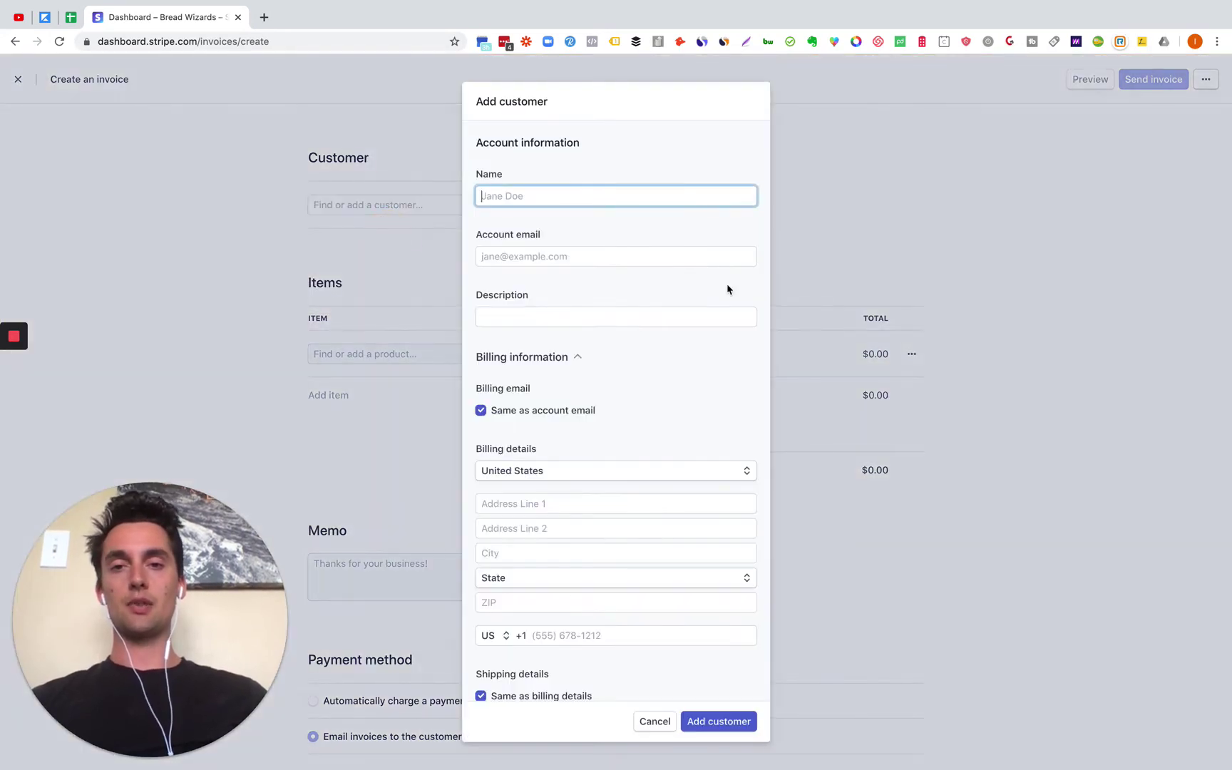
type("Jane ")
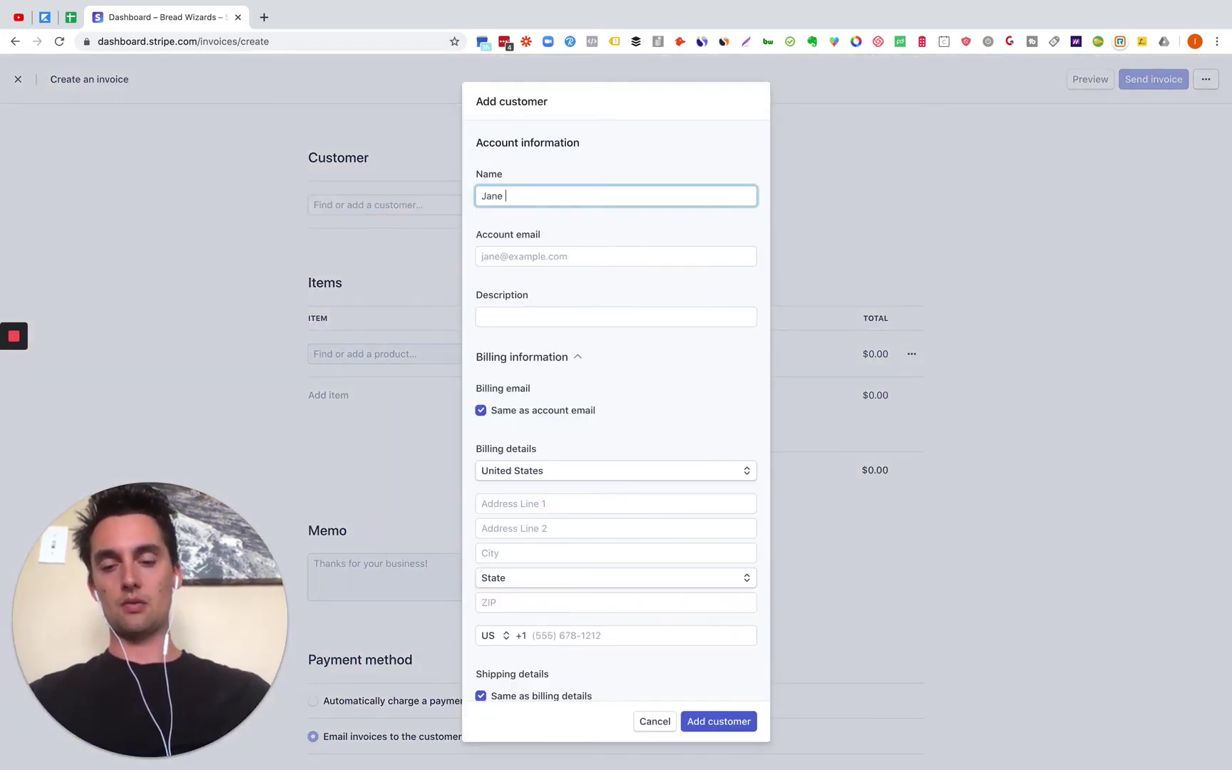
type("Doe 3")
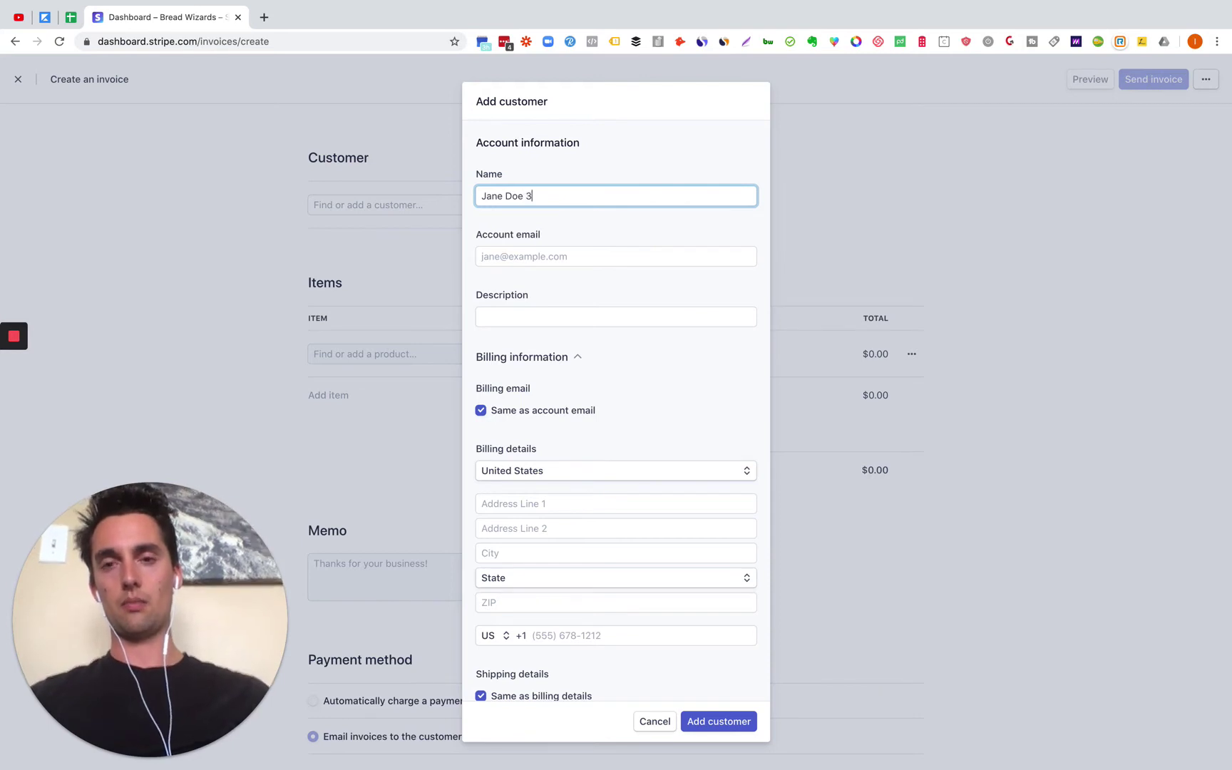
left_click(547, 258)
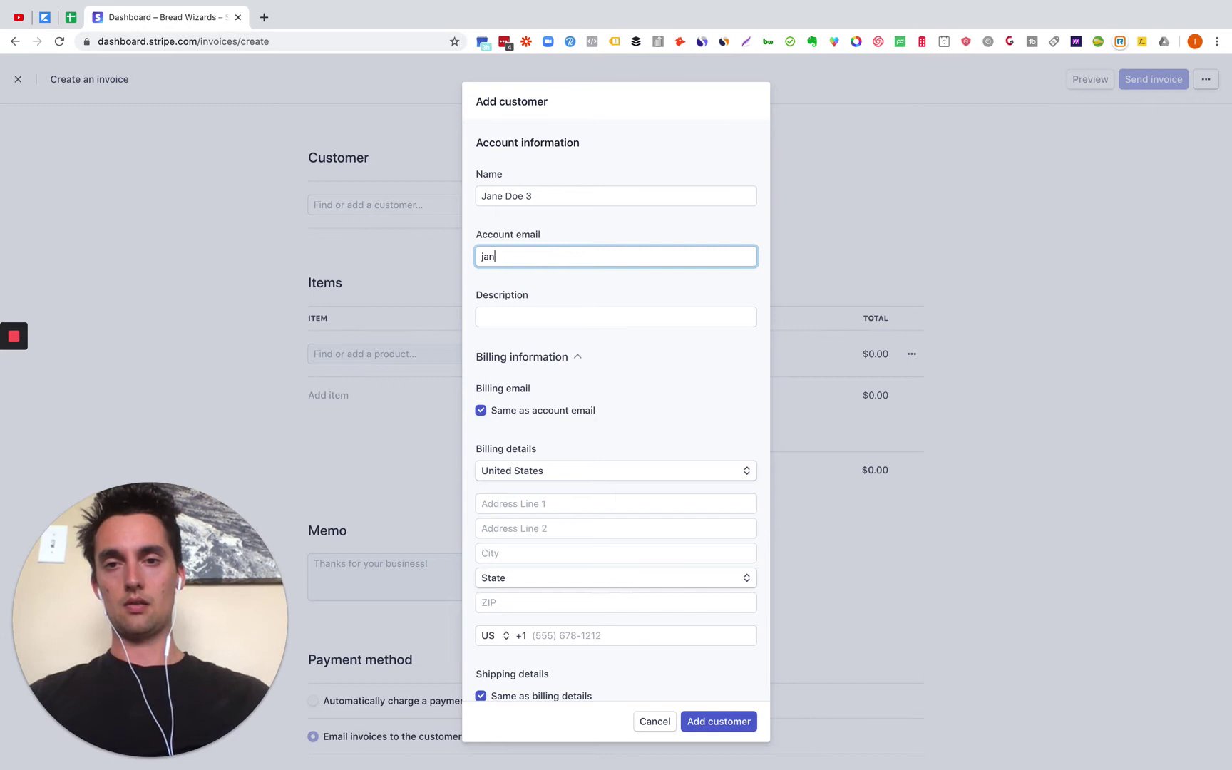
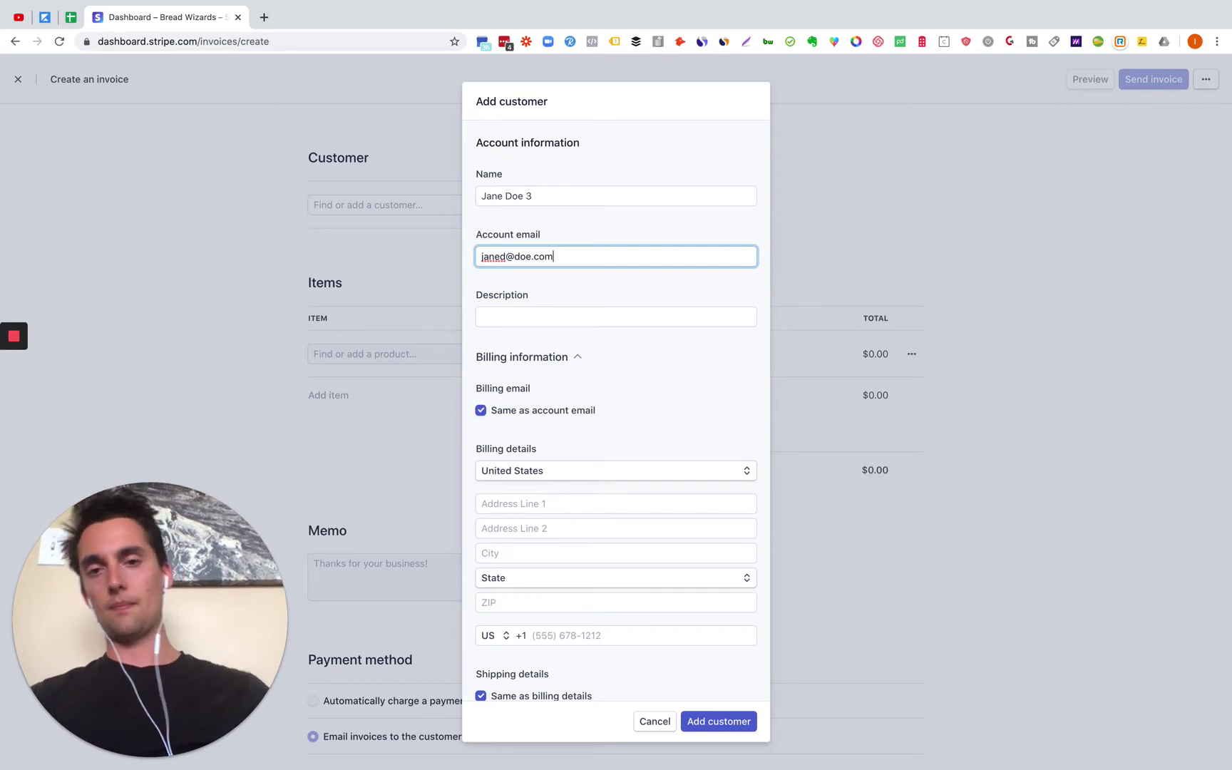
left_click(543, 316)
scroll(585, 373, "down", 2)
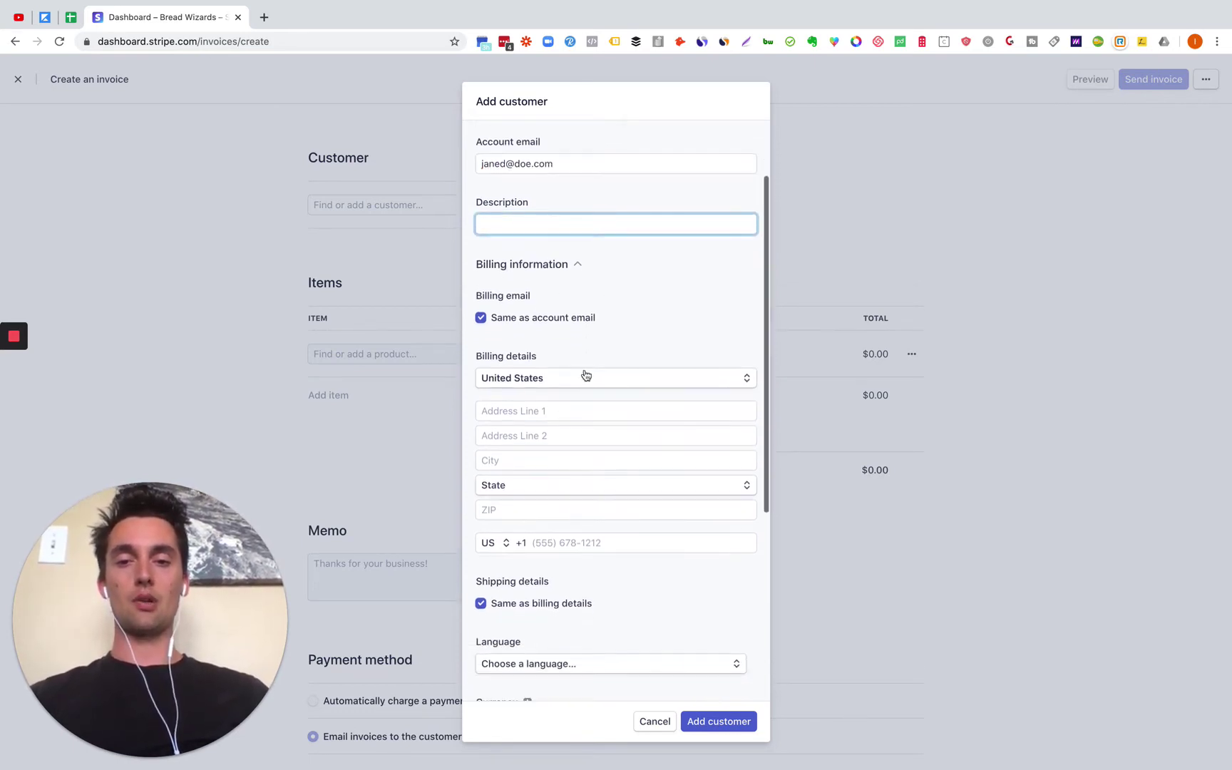
scroll(583, 577, "down", 2)
scroll(585, 574, "up", 5)
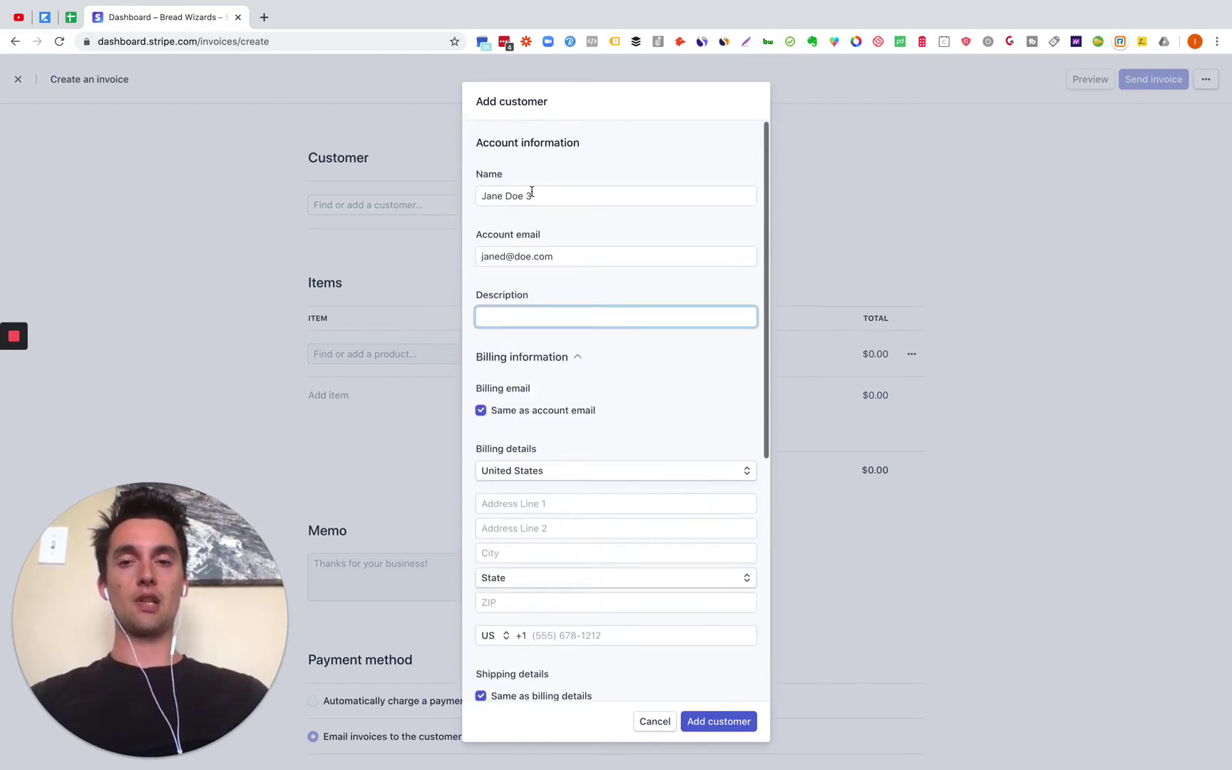
left_click_drag(563, 264, 431, 254)
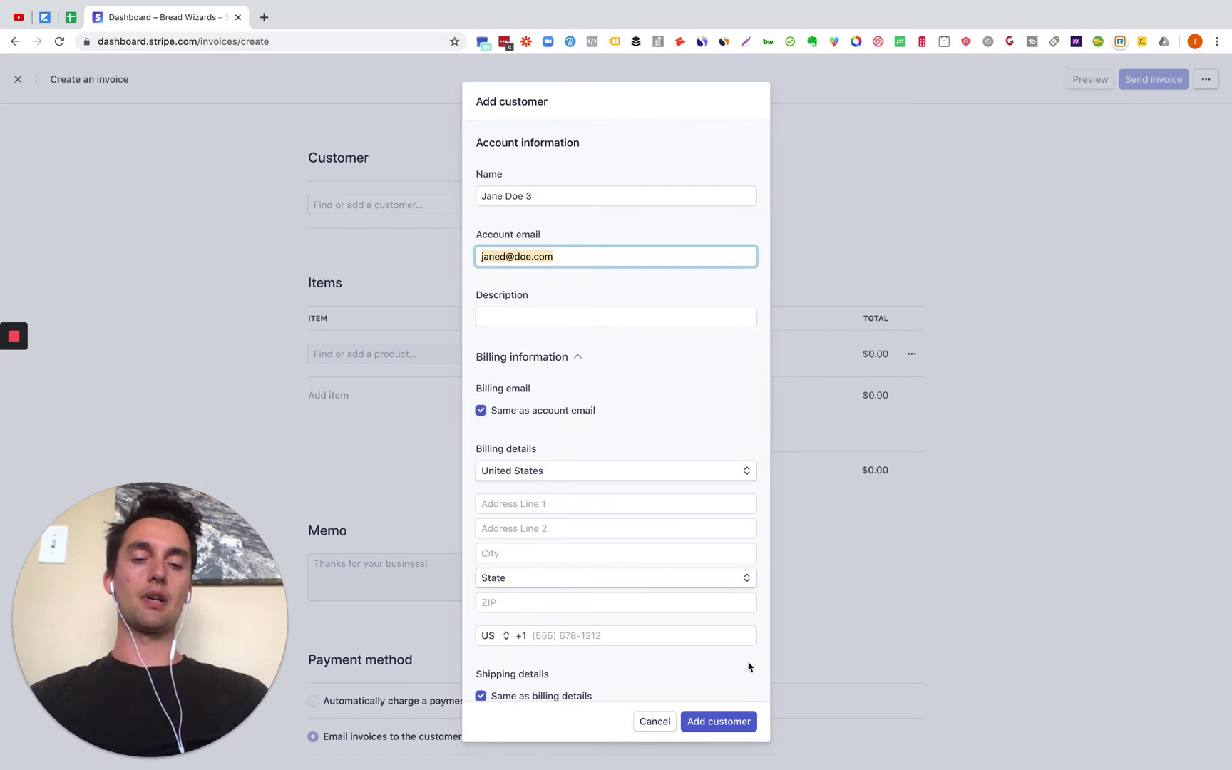
left_click(721, 724)
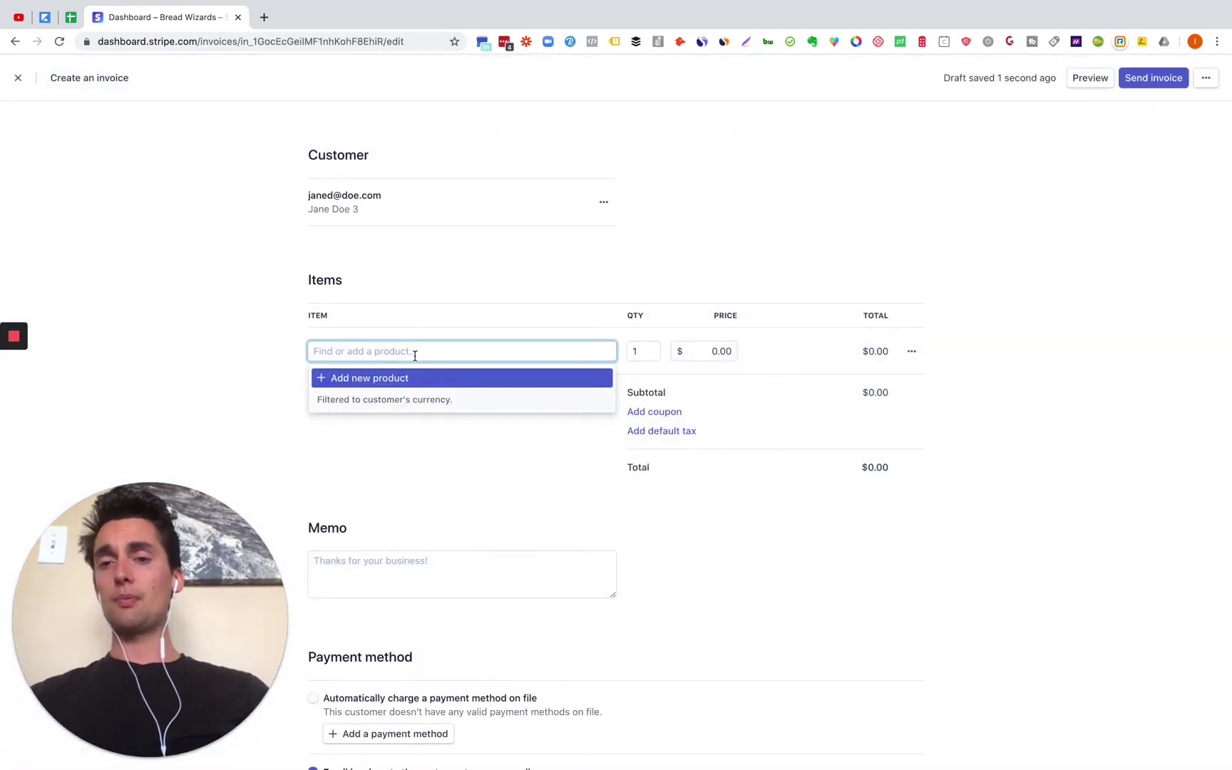
Step: Add a new product, Package 1, with standard pricing at $100.00 to the invoice
left_click(383, 376)
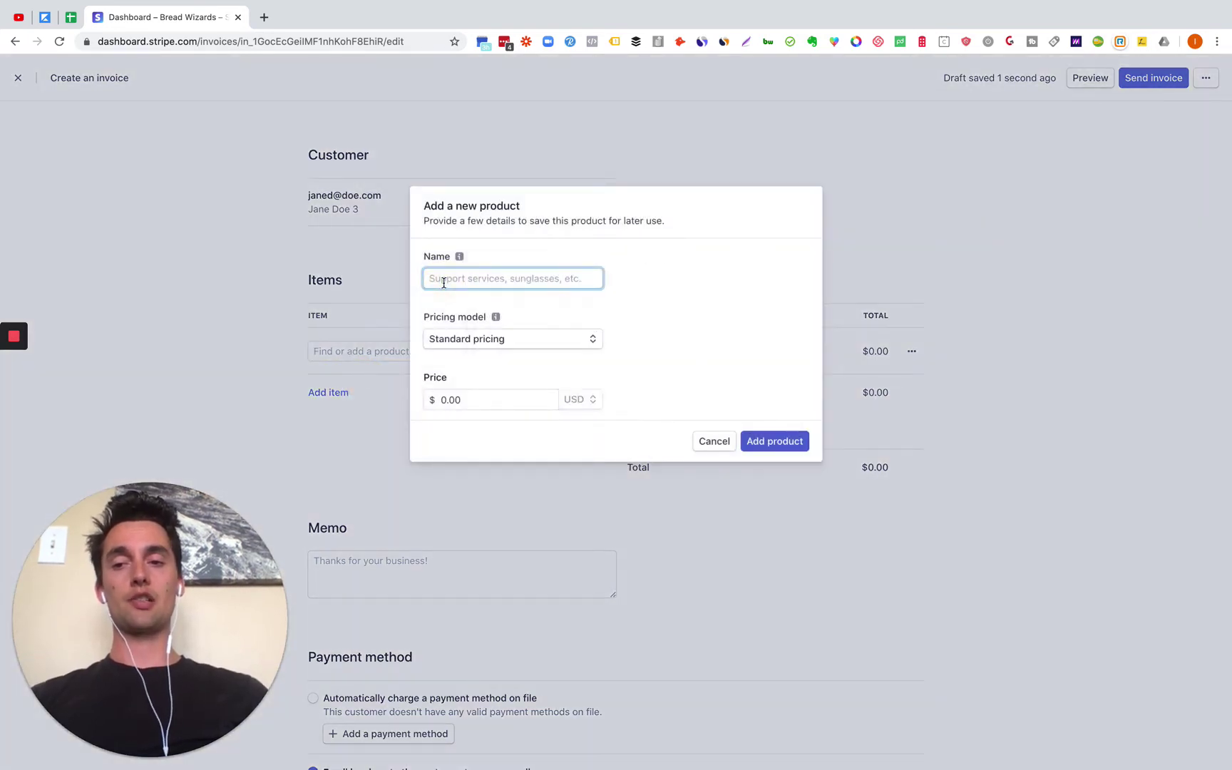
type("Package 1")
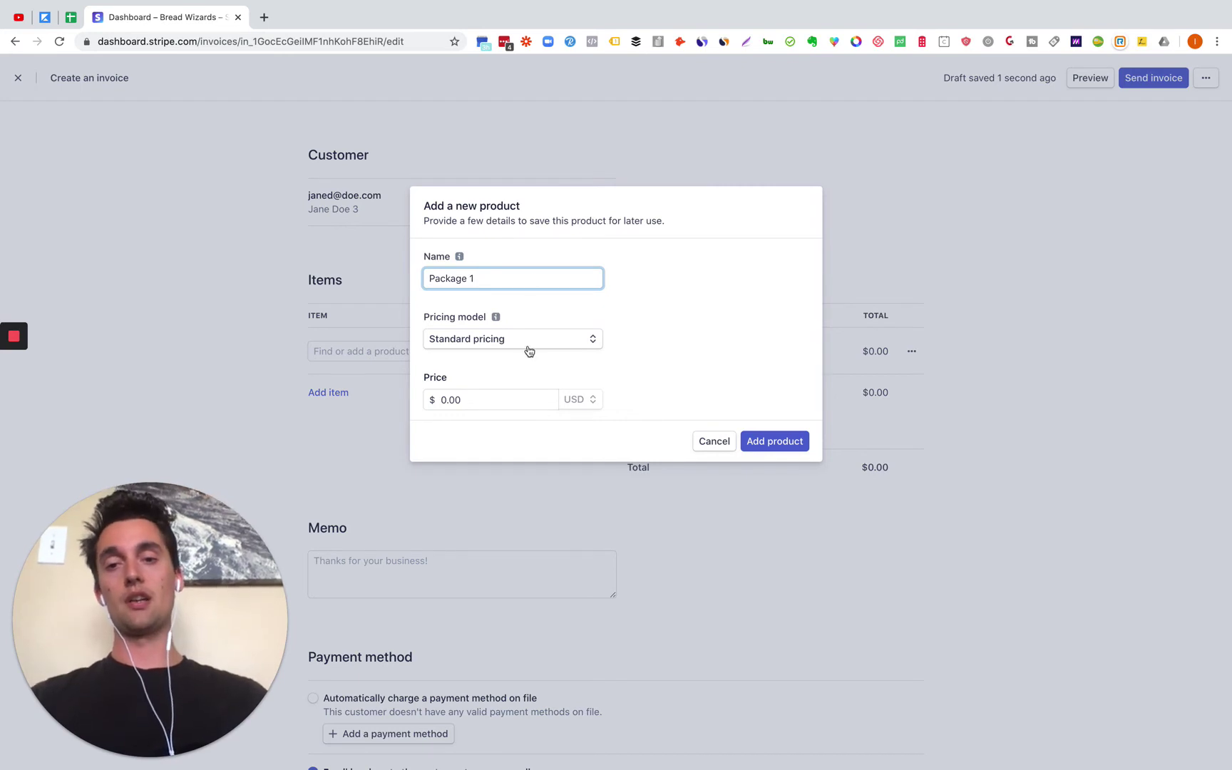
left_click(547, 336)
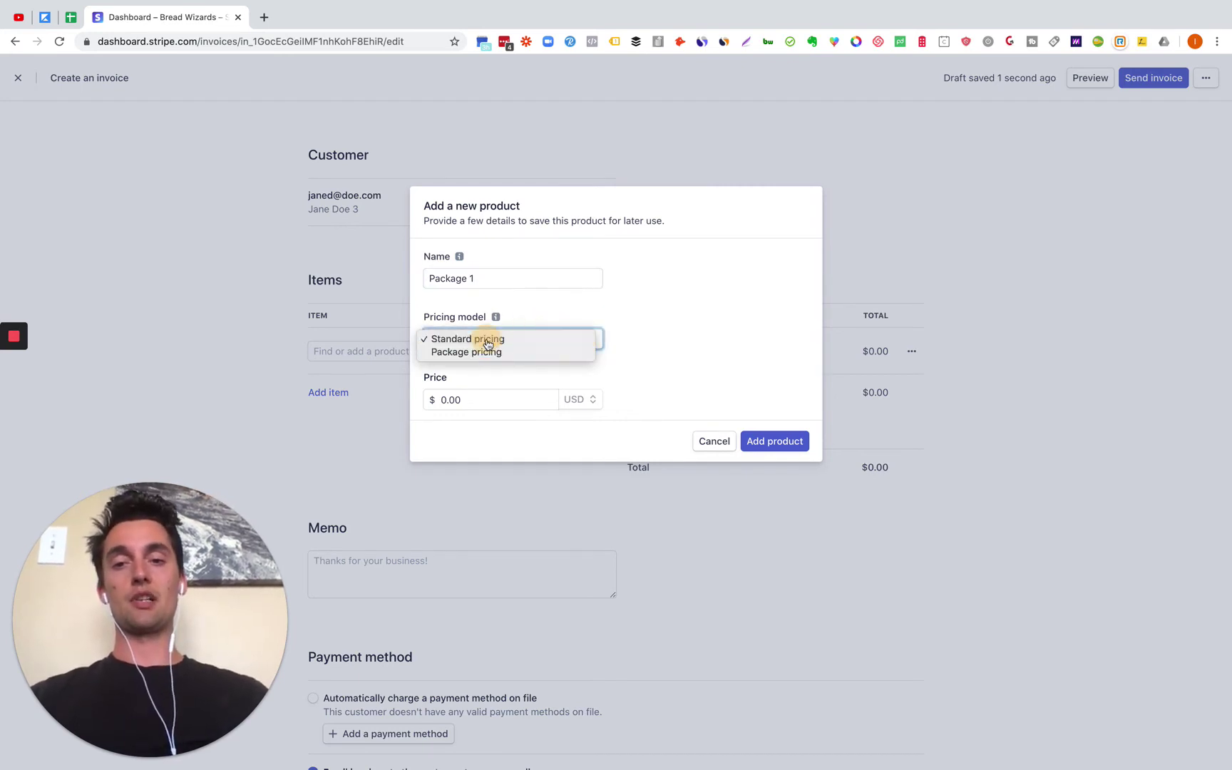
left_click(484, 339)
left_click(428, 399)
left_click(441, 400)
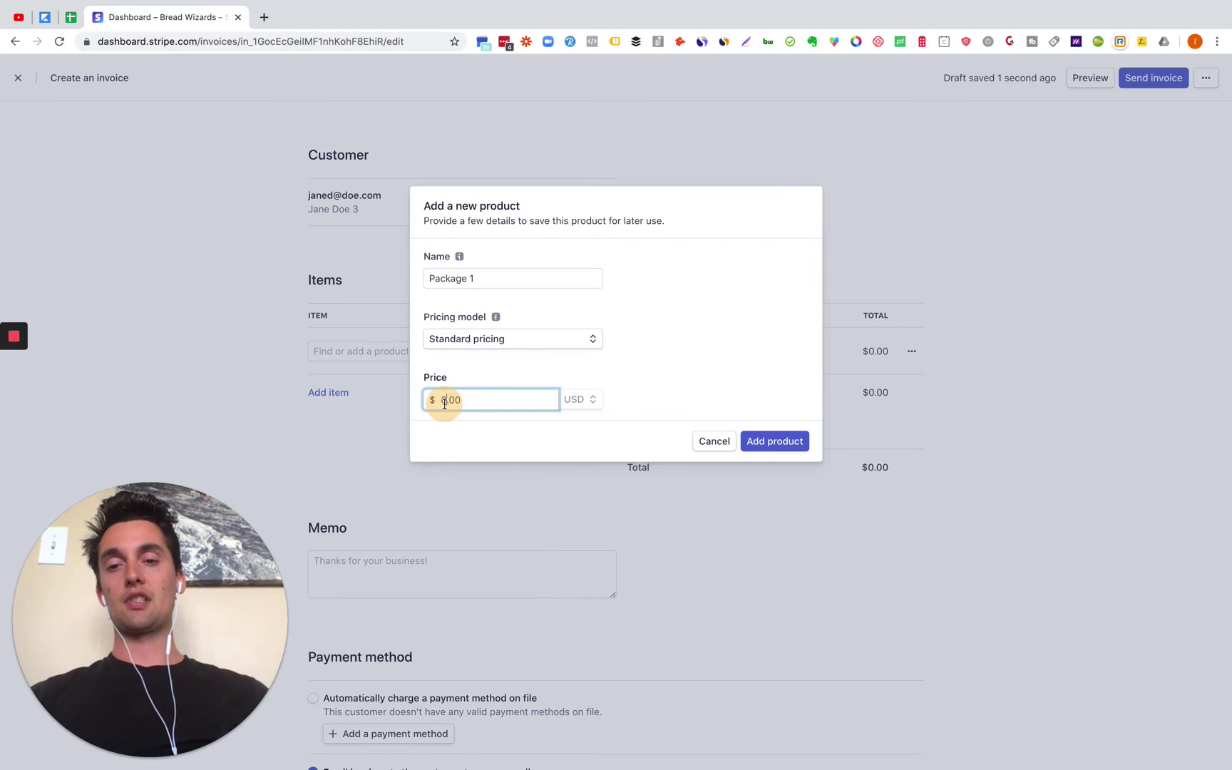
type("100")
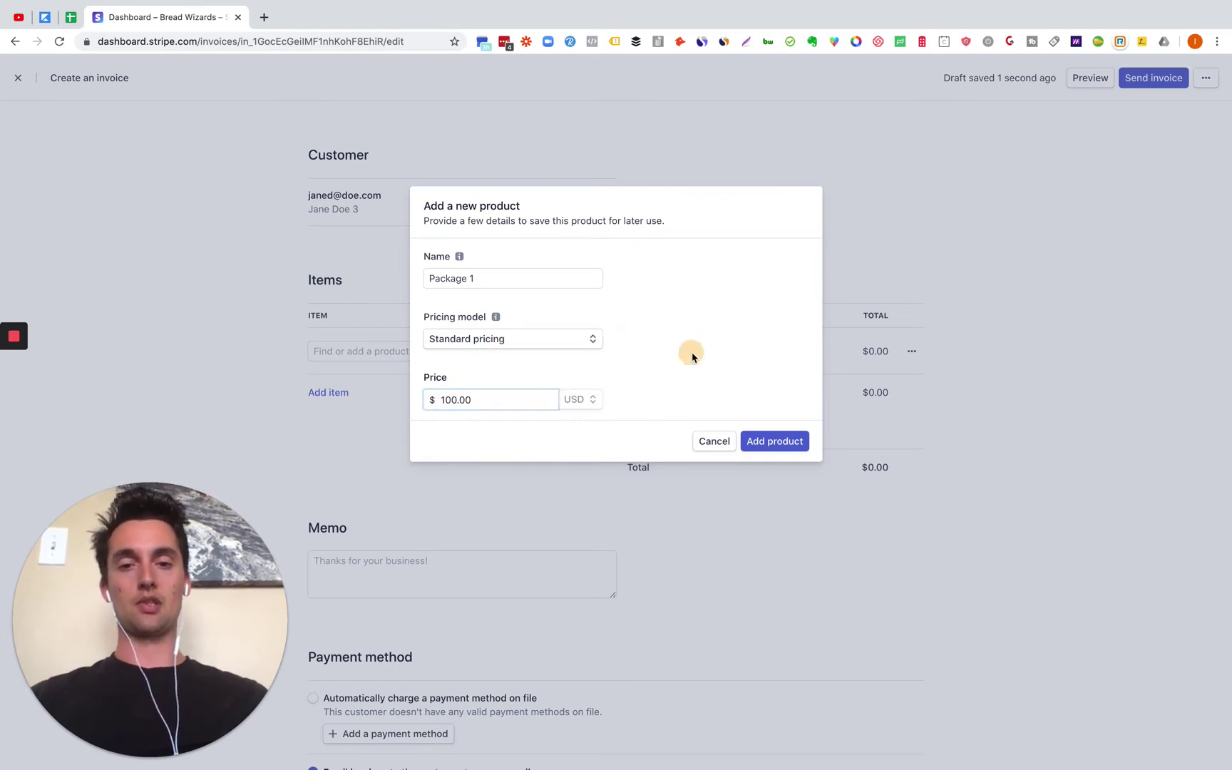
left_click(782, 442)
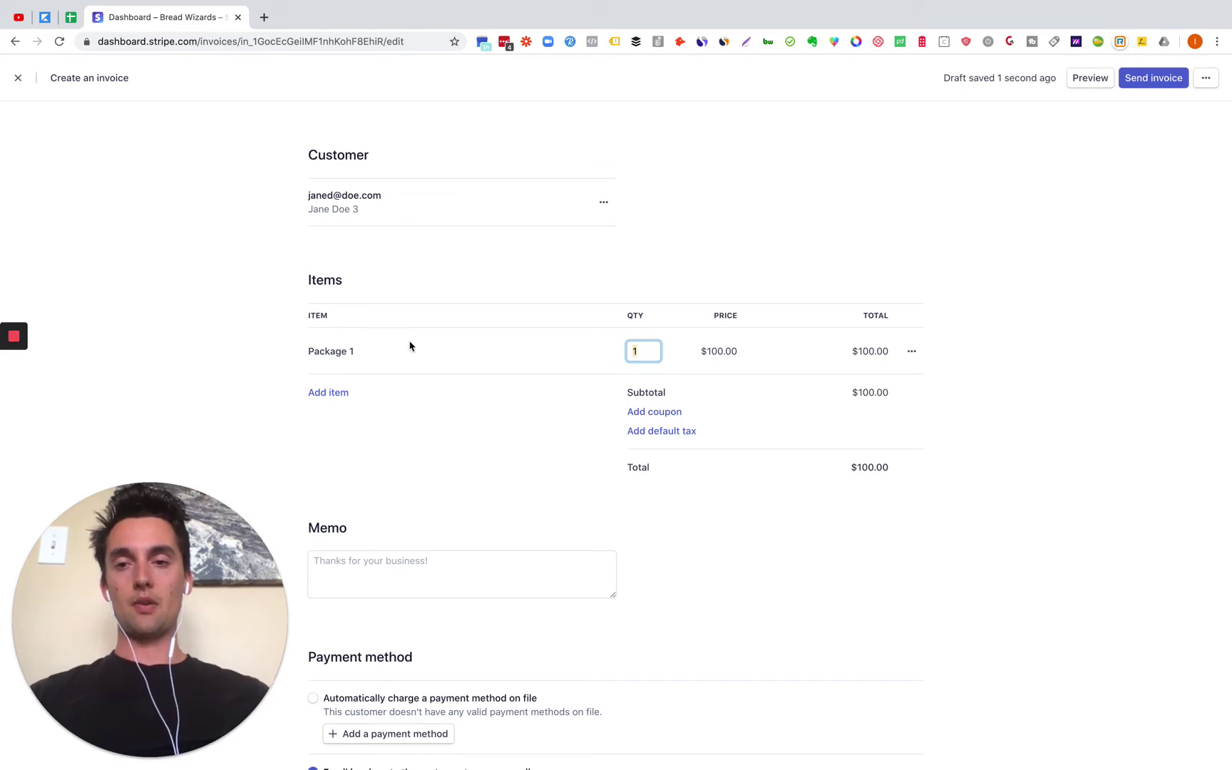
Step: Remove the duplicate Package 1 line from the invoice
left_click(341, 351)
left_click(912, 353)
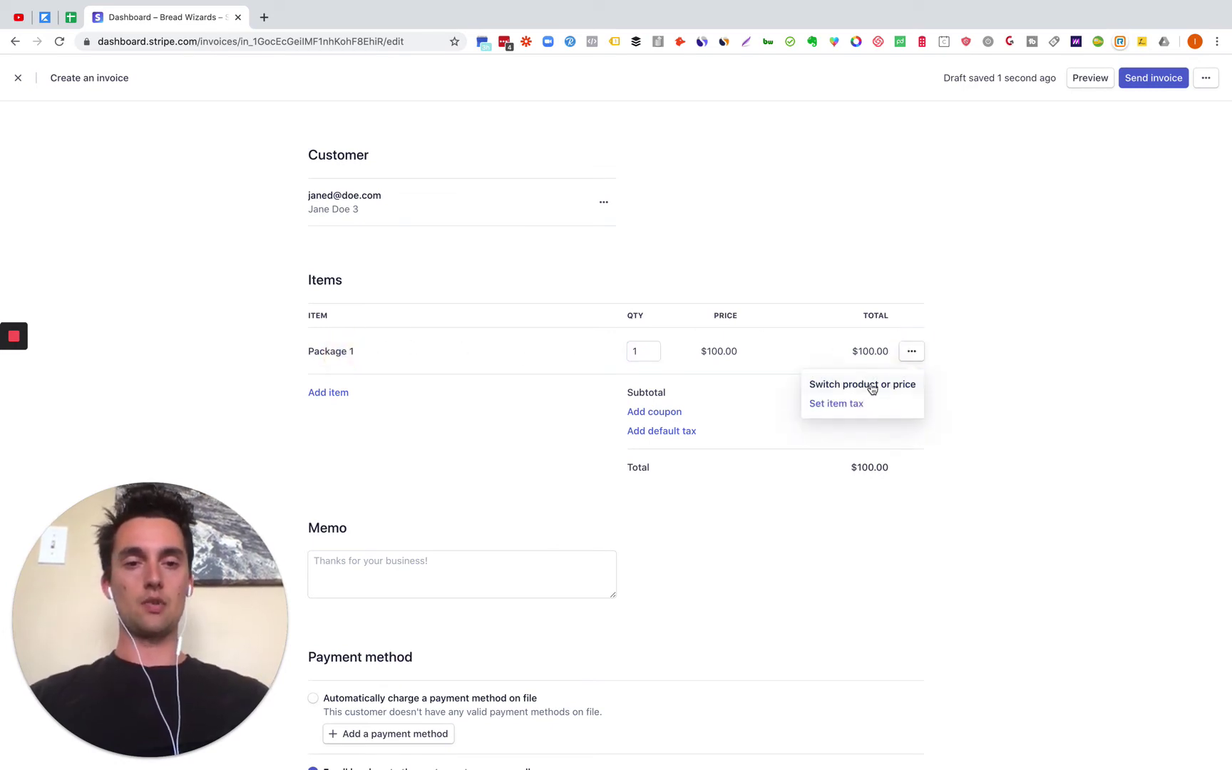
left_click(467, 431)
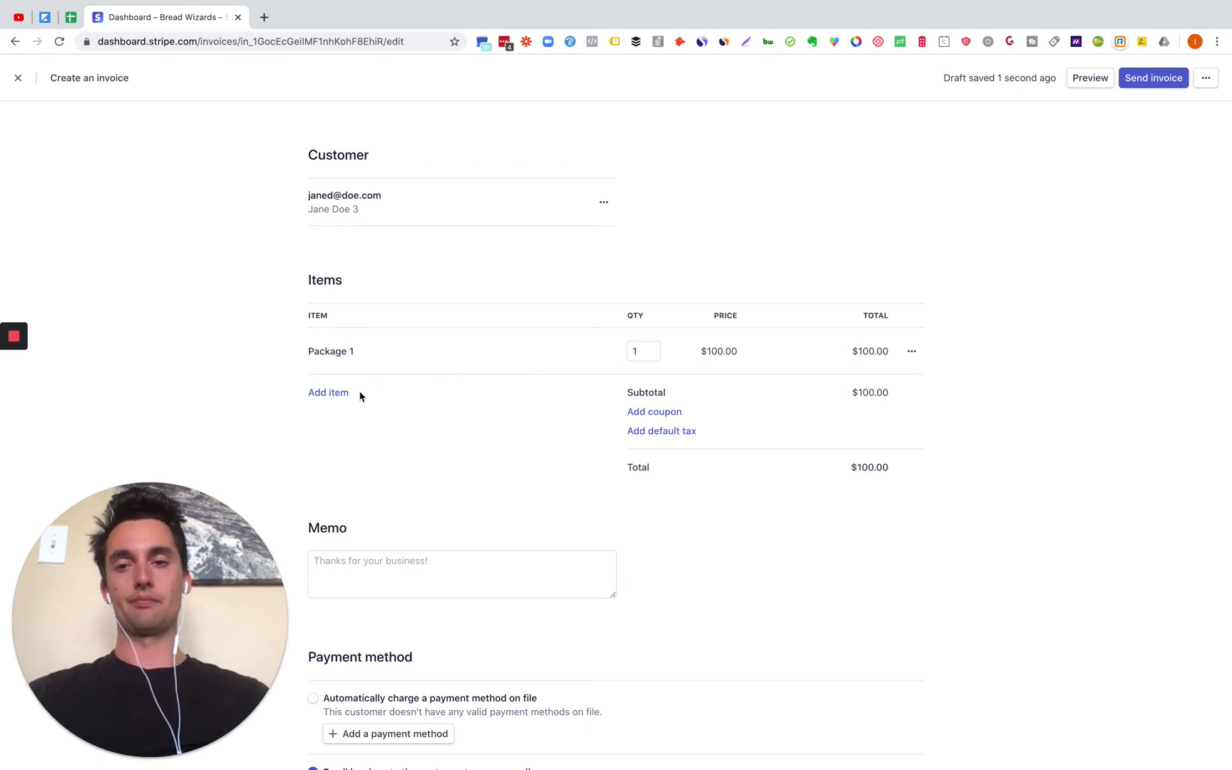
left_click(328, 393)
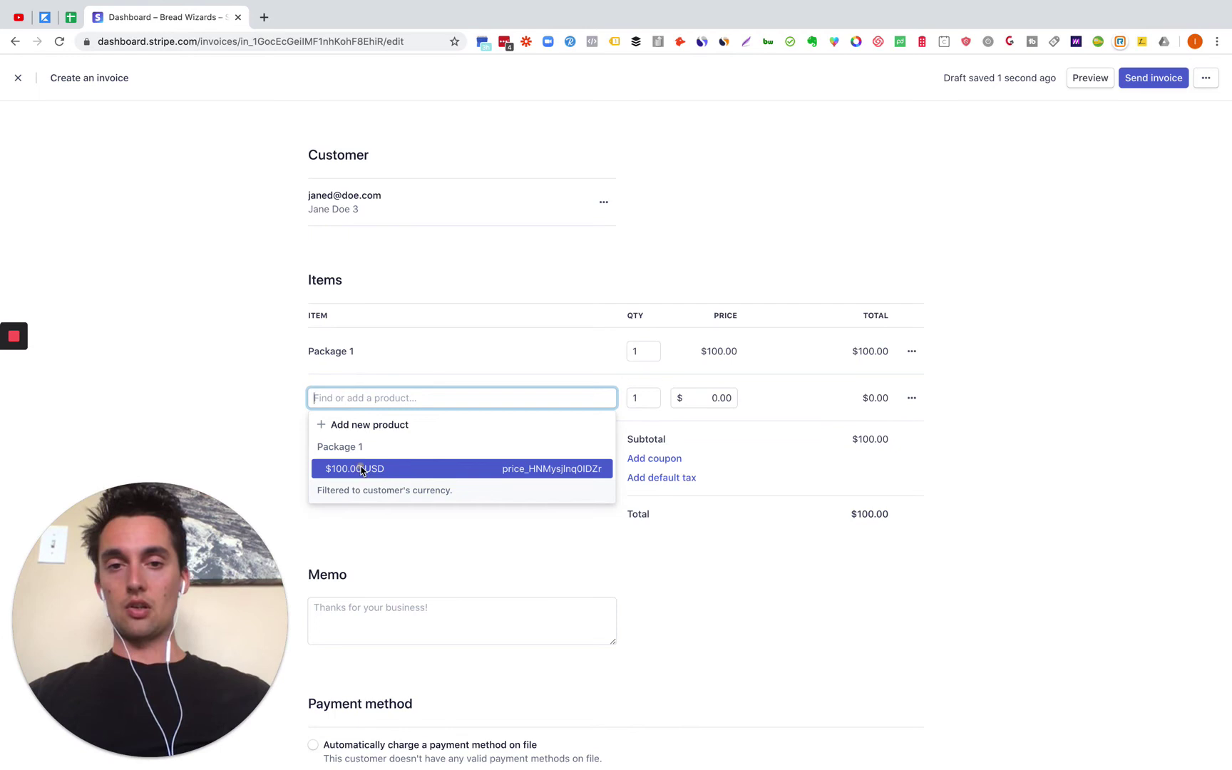
left_click(361, 469)
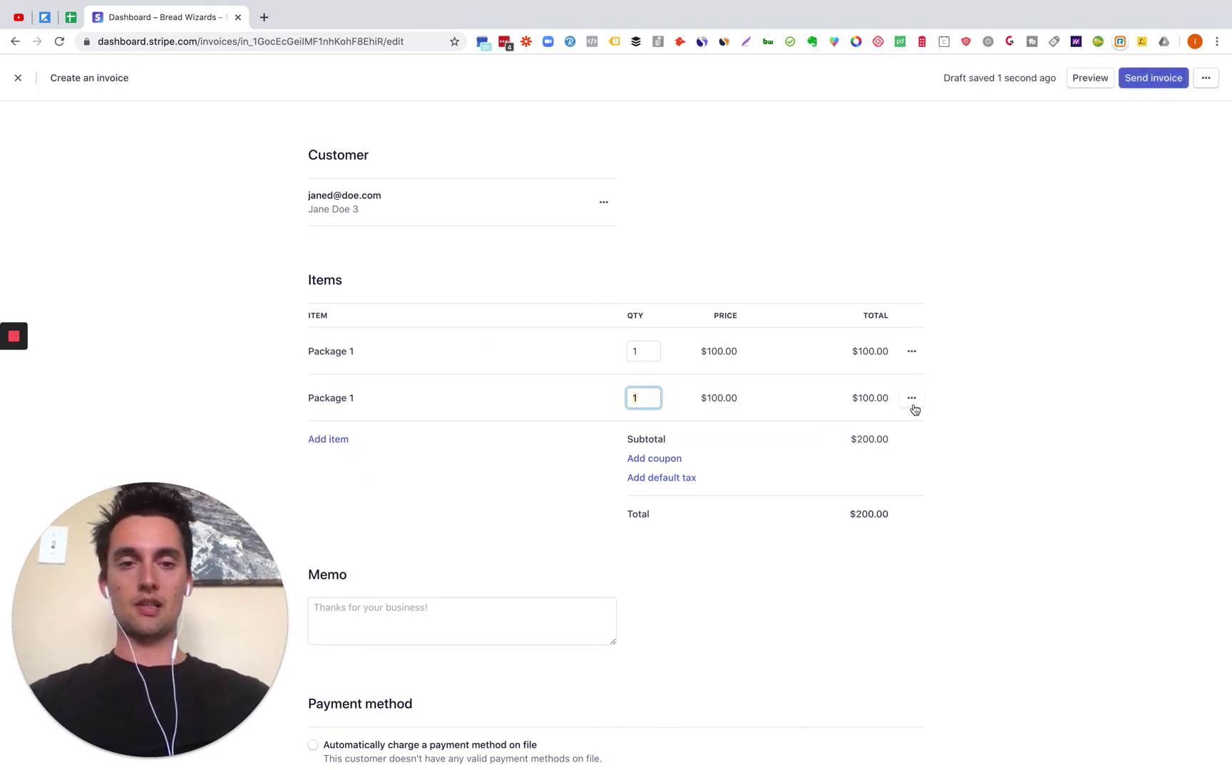
left_click(913, 399)
left_click(838, 481)
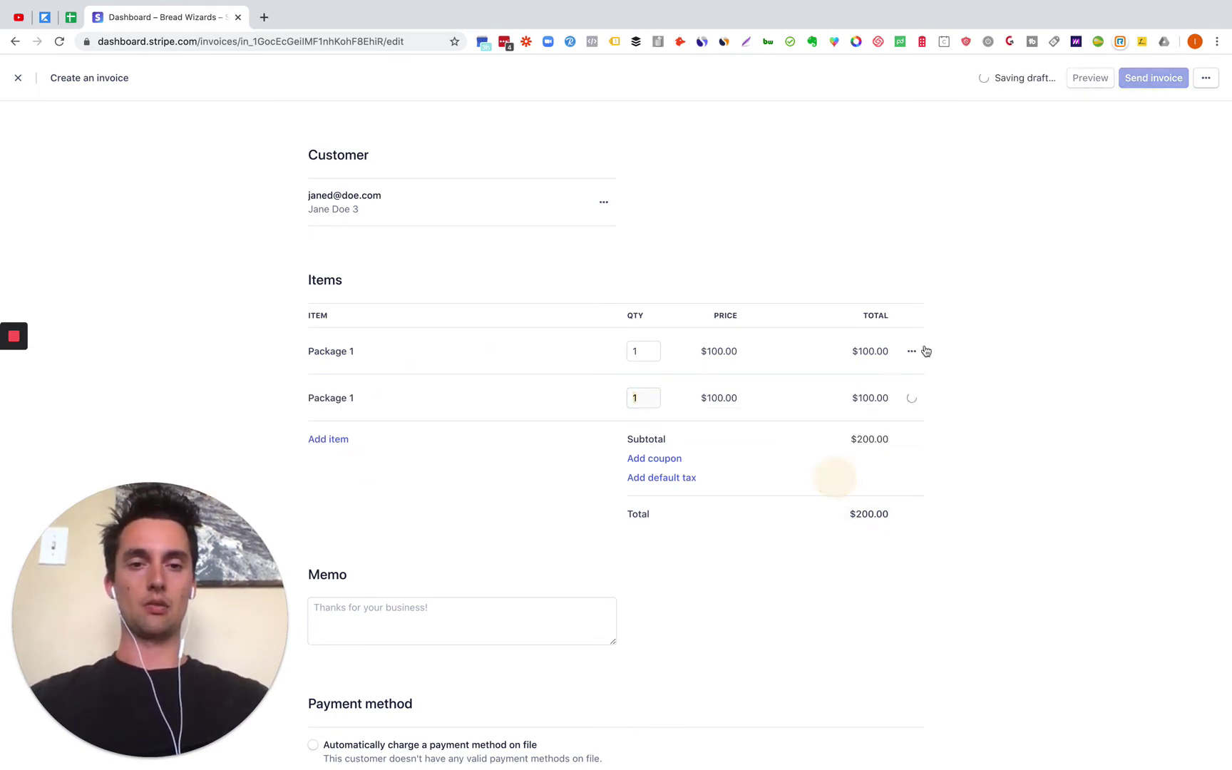
left_click(911, 351)
left_click(443, 456)
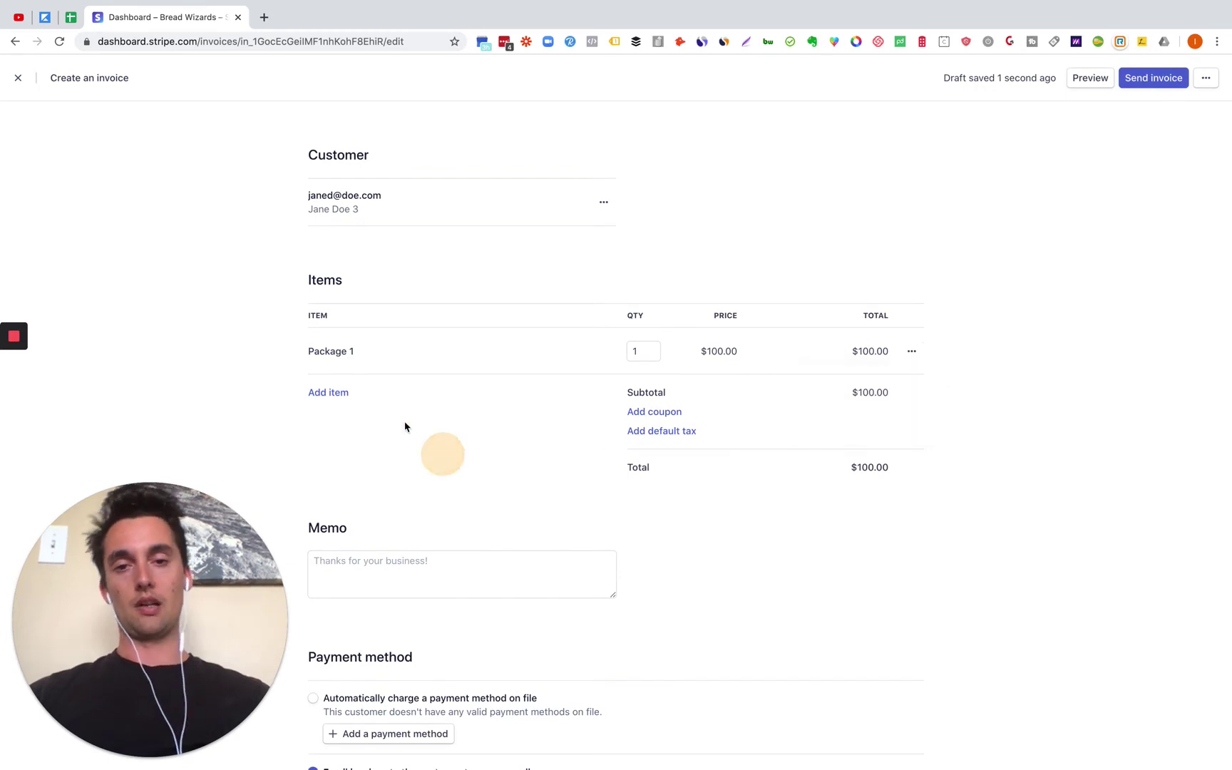
Step: Add a one-off Consultation Fee line item priced at $100.00
left_click(330, 393)
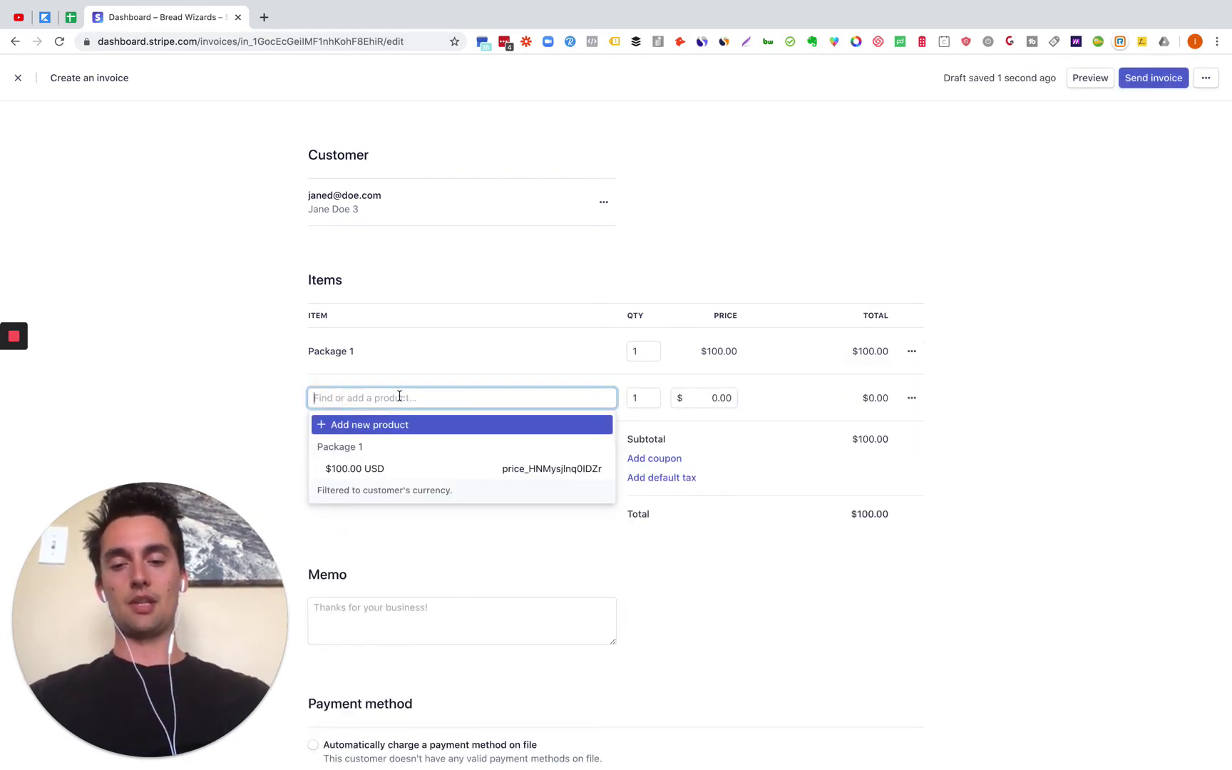
type("COnsu")
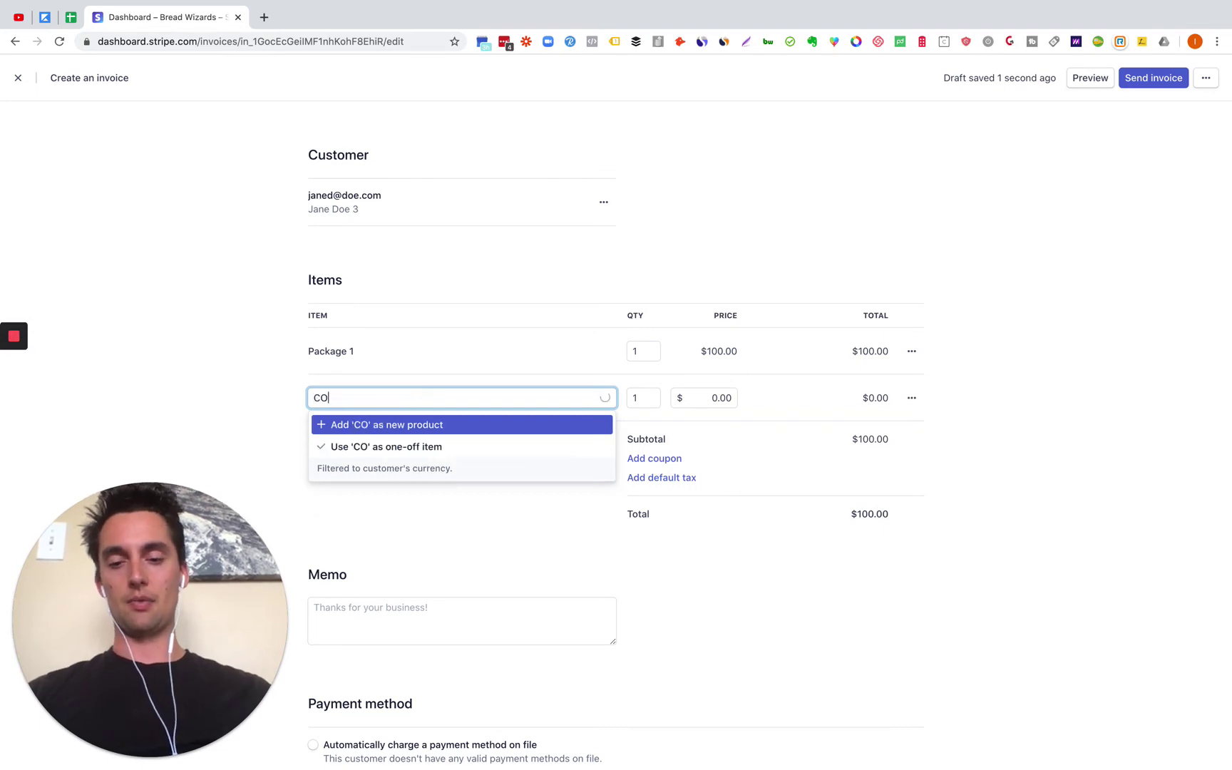
key("BackSpace")
key("BackSpace")
key("BackSpace")
key("BackSpace")
type("o")
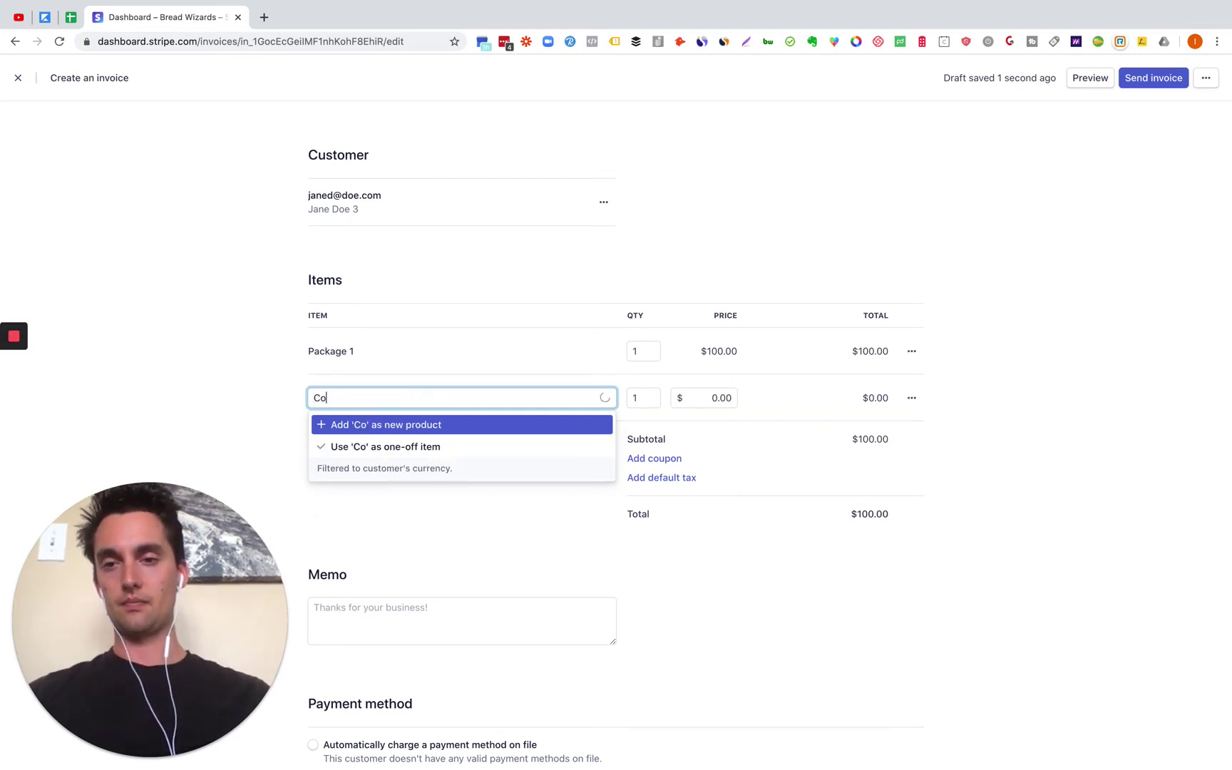
type("nsu")
key("BackSpace")
key("BackSpace")
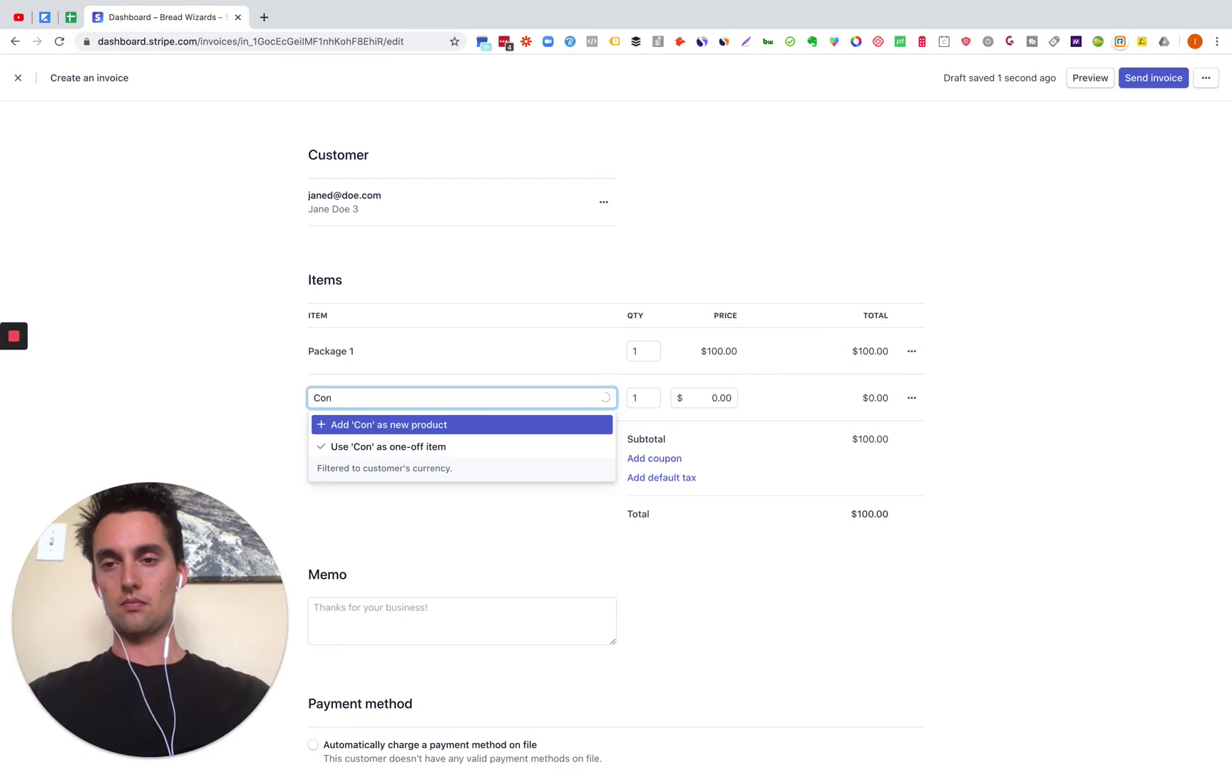
type("sult")
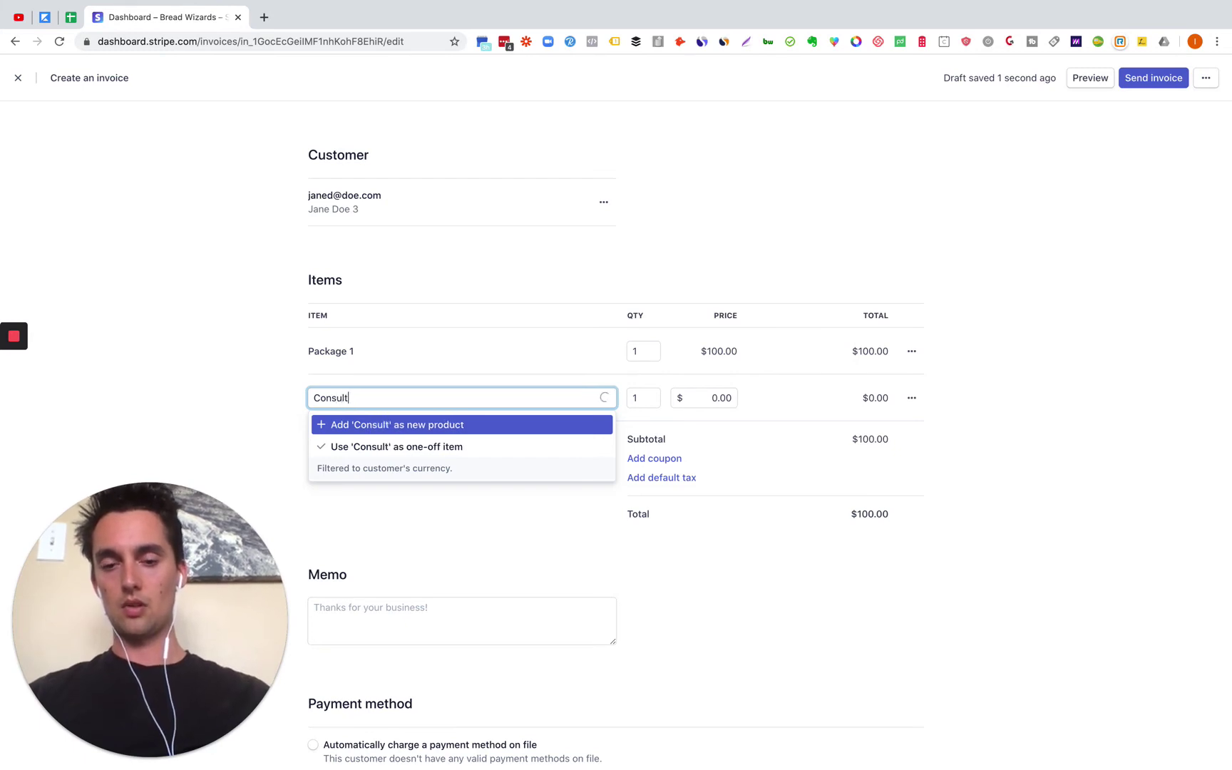
type("ation Fee")
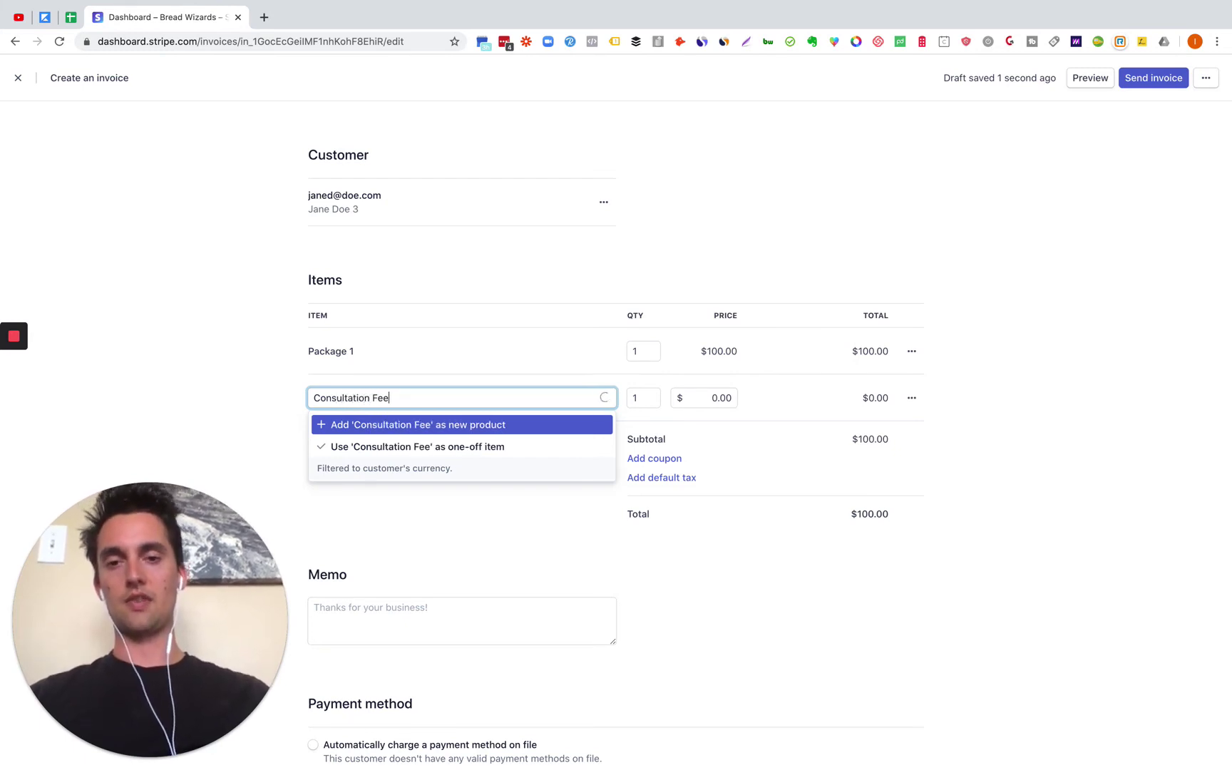
key("Down")
left_click(724, 397)
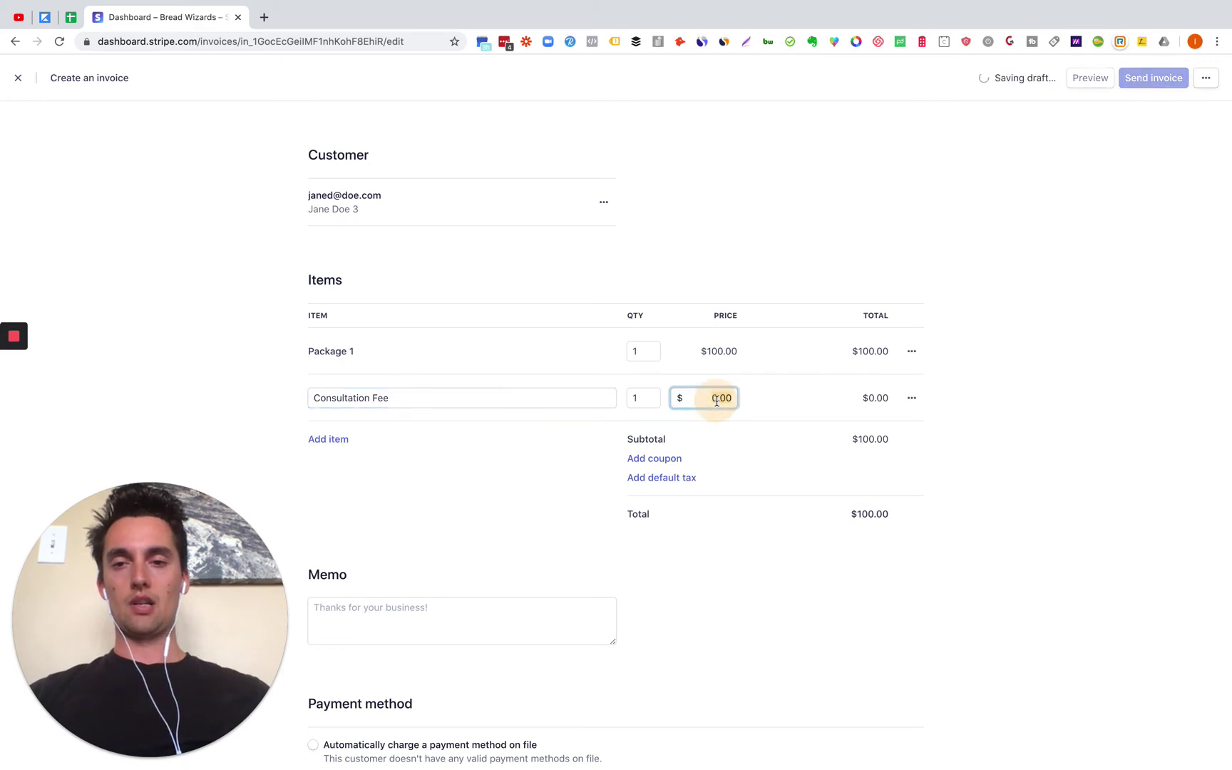
type("100")
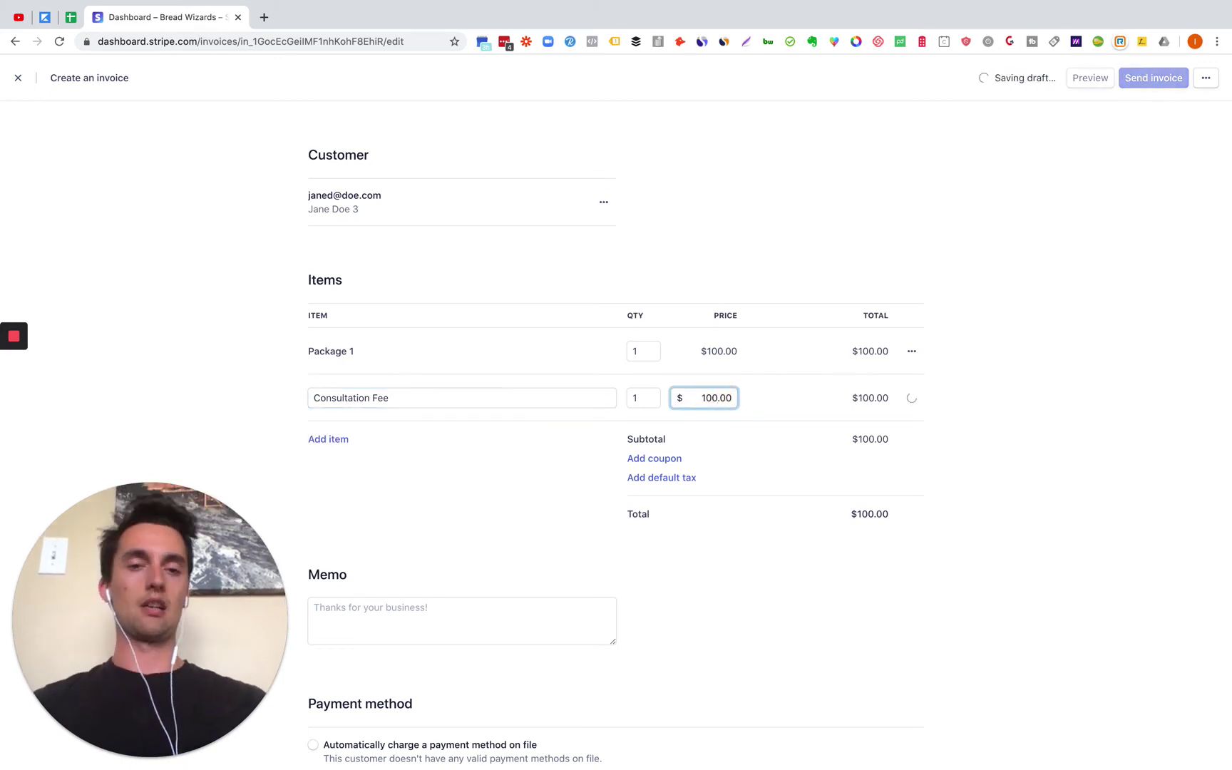
left_click(1016, 354)
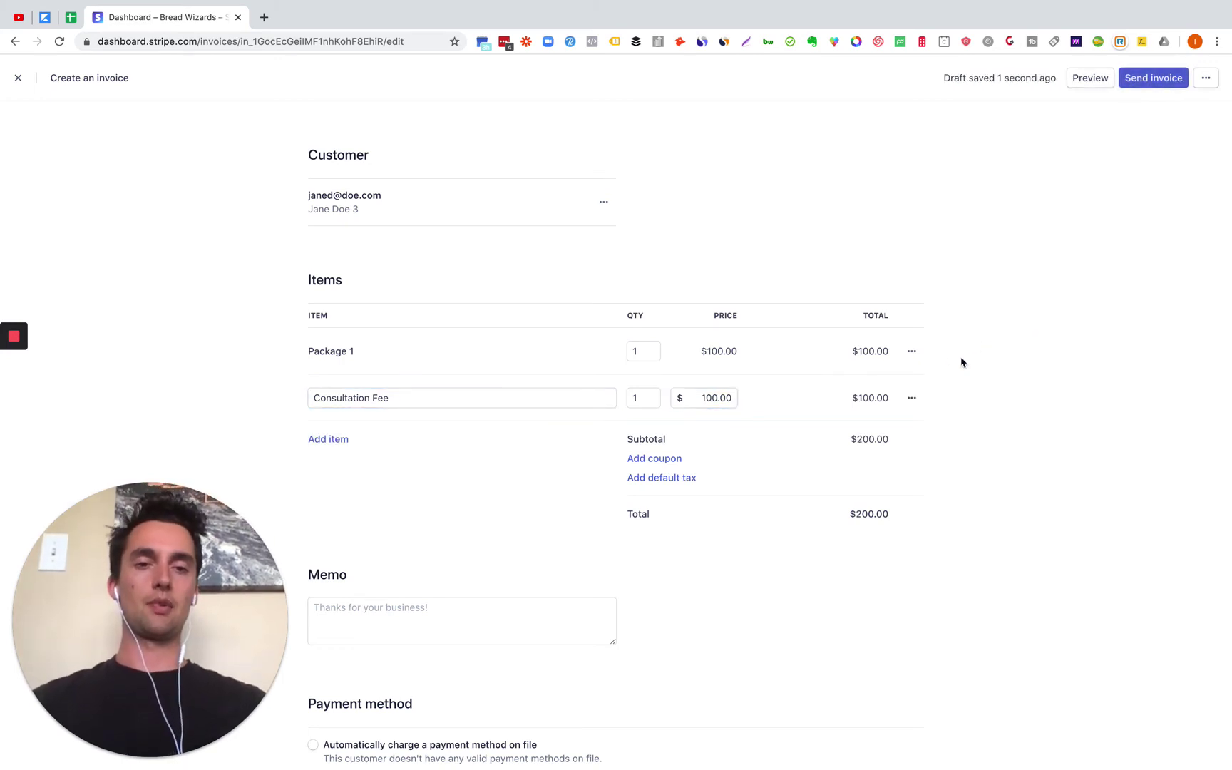
left_click(910, 352)
left_click(840, 439)
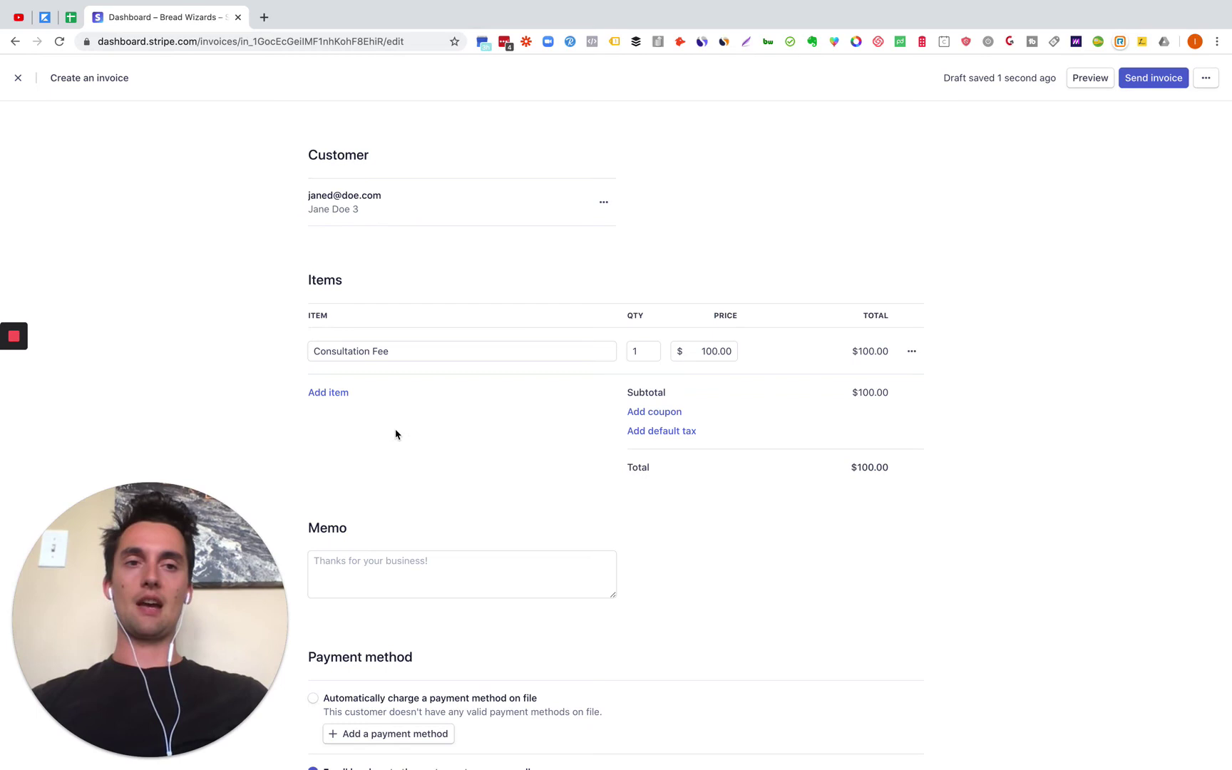
scroll(396, 434, "down", 1)
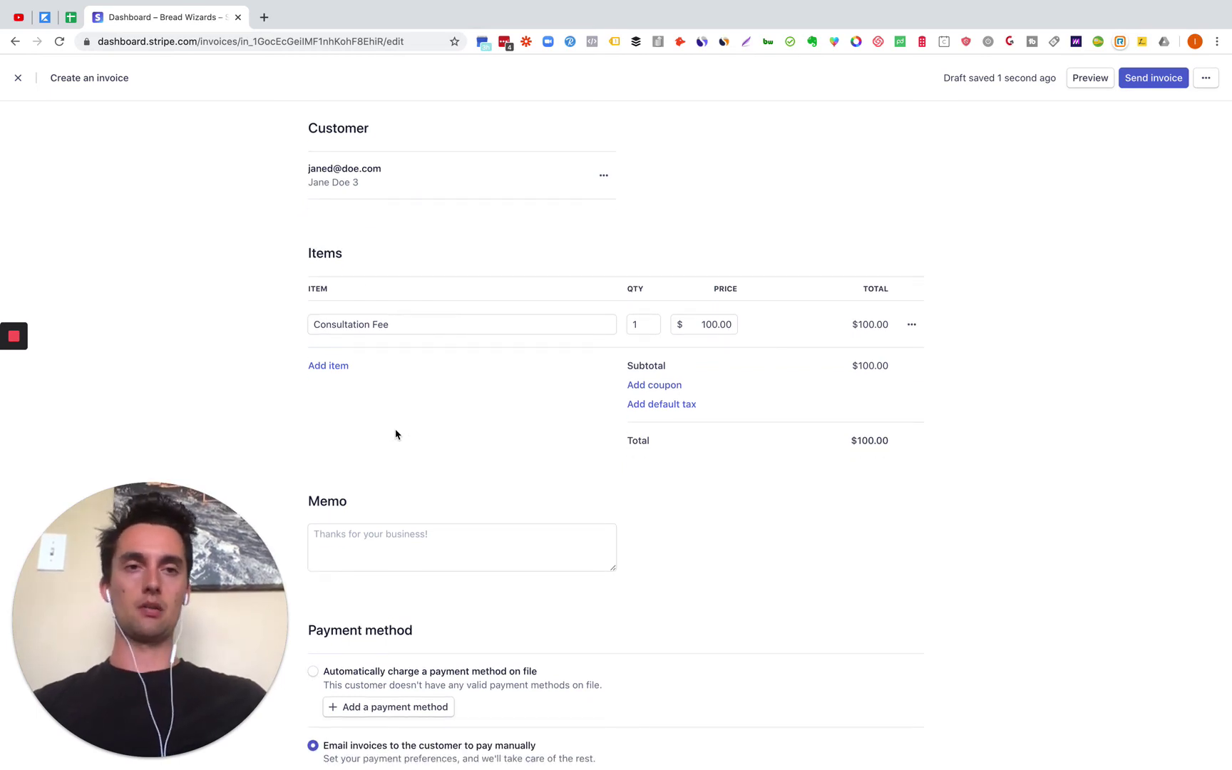
scroll(427, 395, "down", 2)
scroll(428, 395, "down", 2)
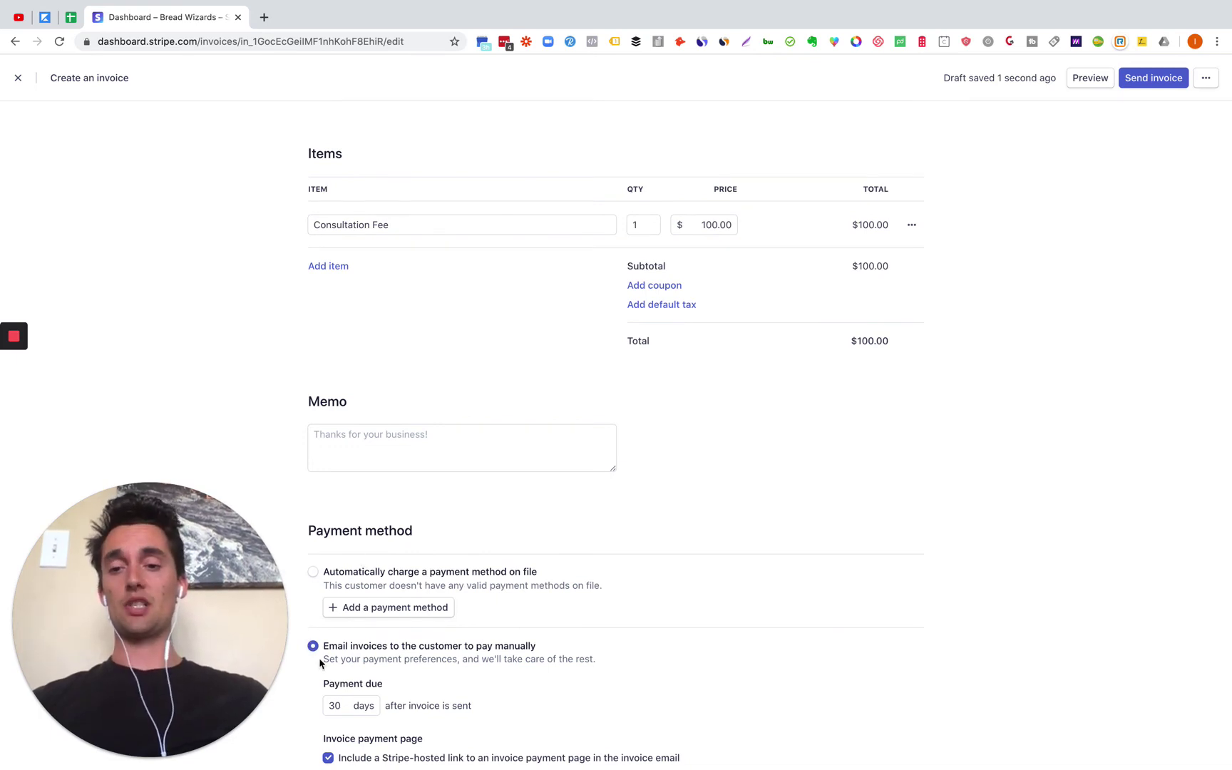
scroll(393, 718, "down", 1)
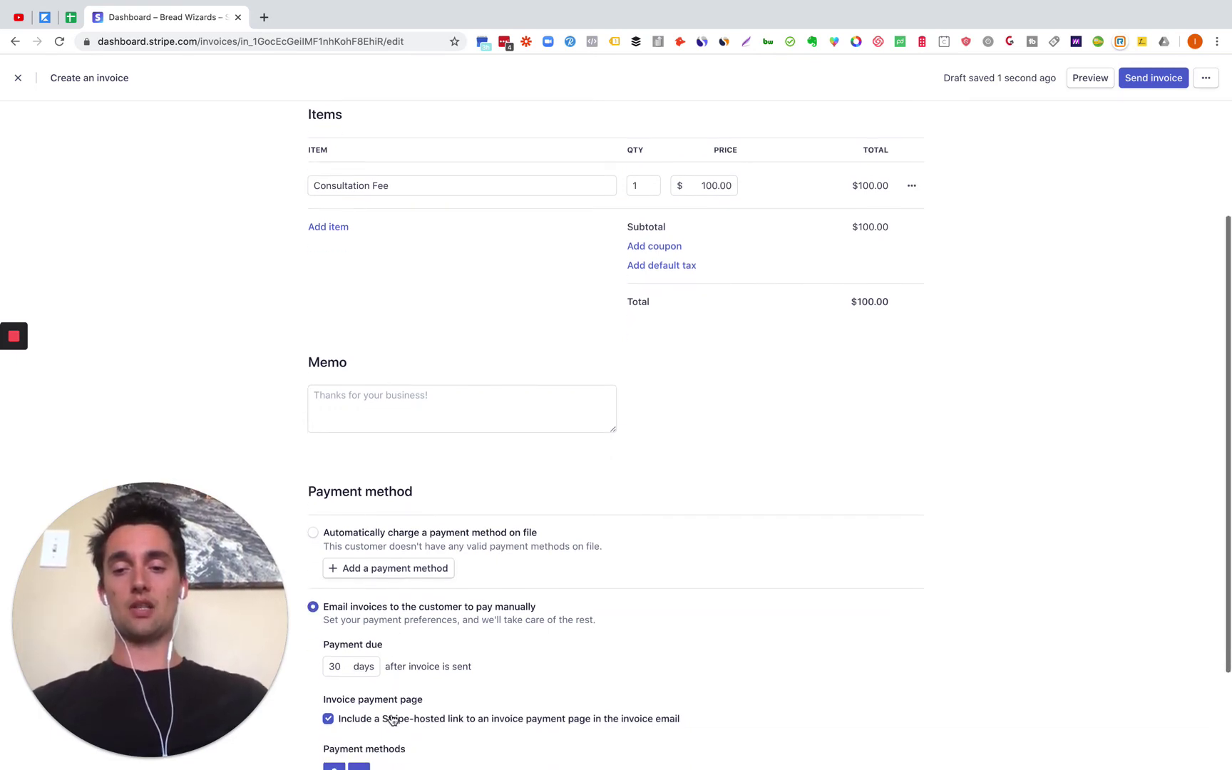
Step: Set the invoice to auto-charge a payment method on file and start adding a card
left_click(313, 534)
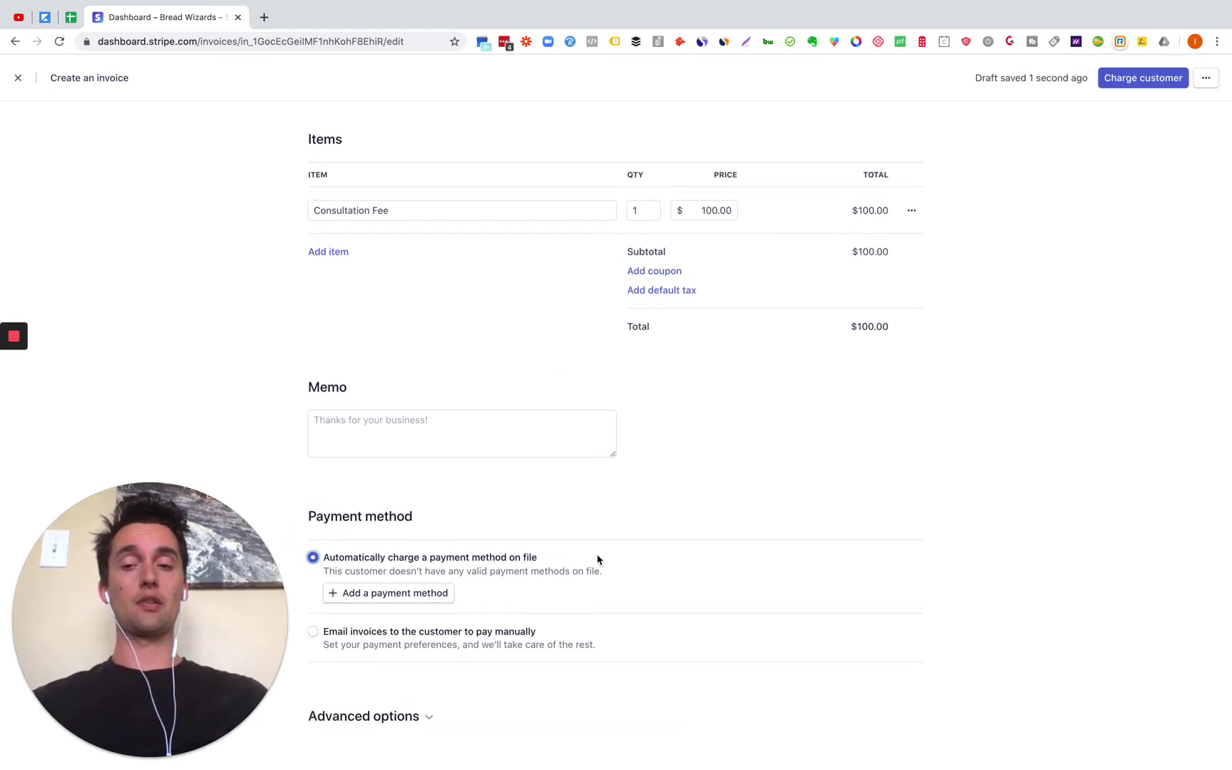
scroll(442, 296, "up", 2)
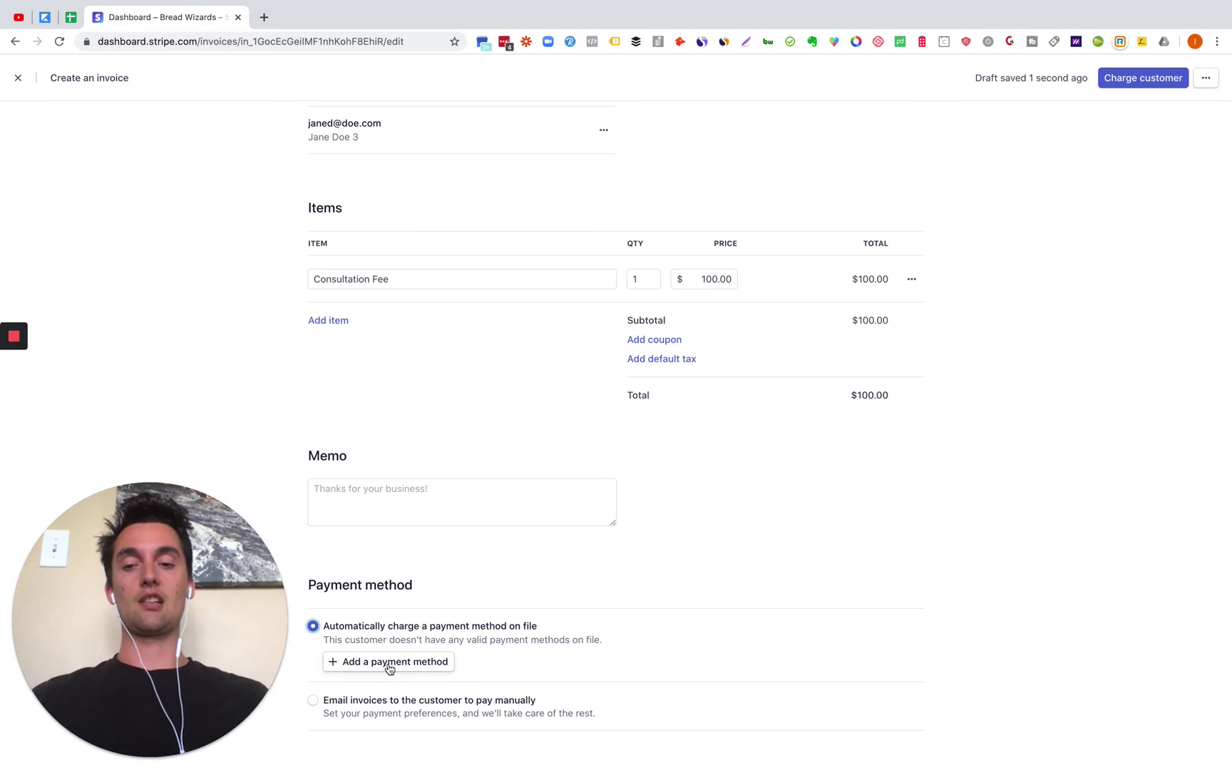
left_click(389, 661)
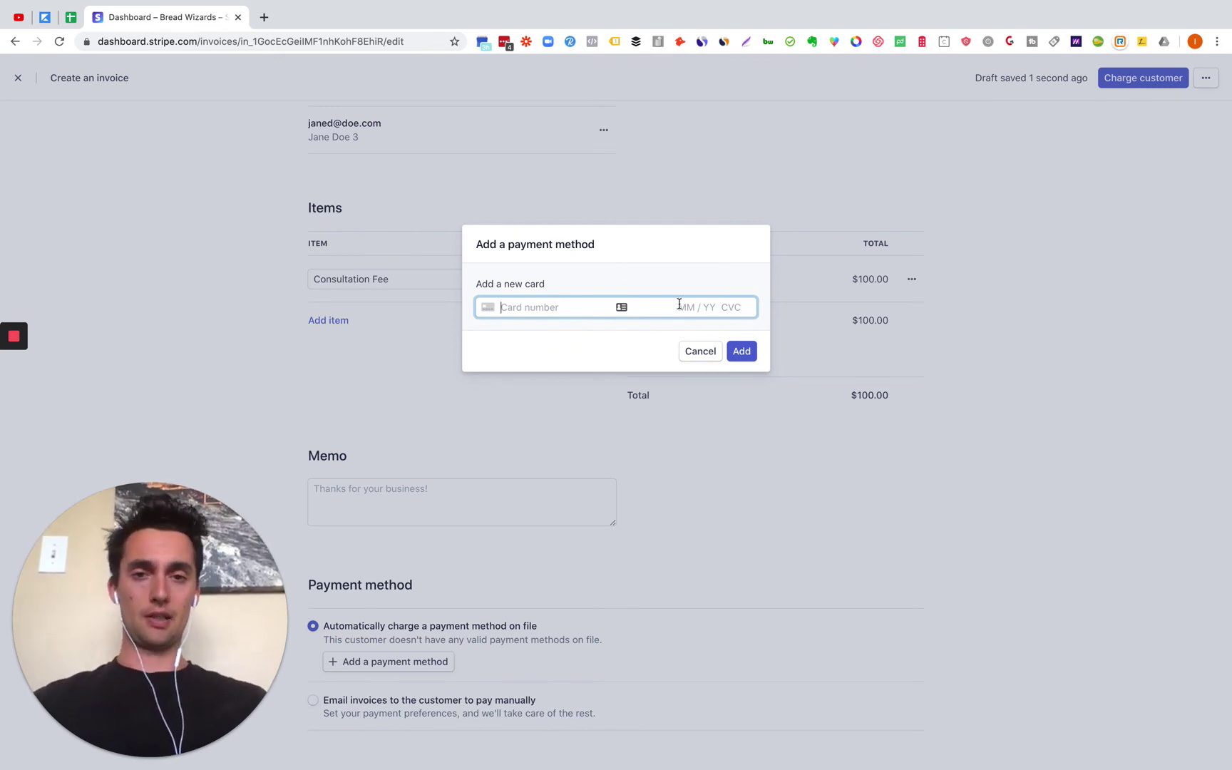
left_click(678, 305)
left_click(712, 307)
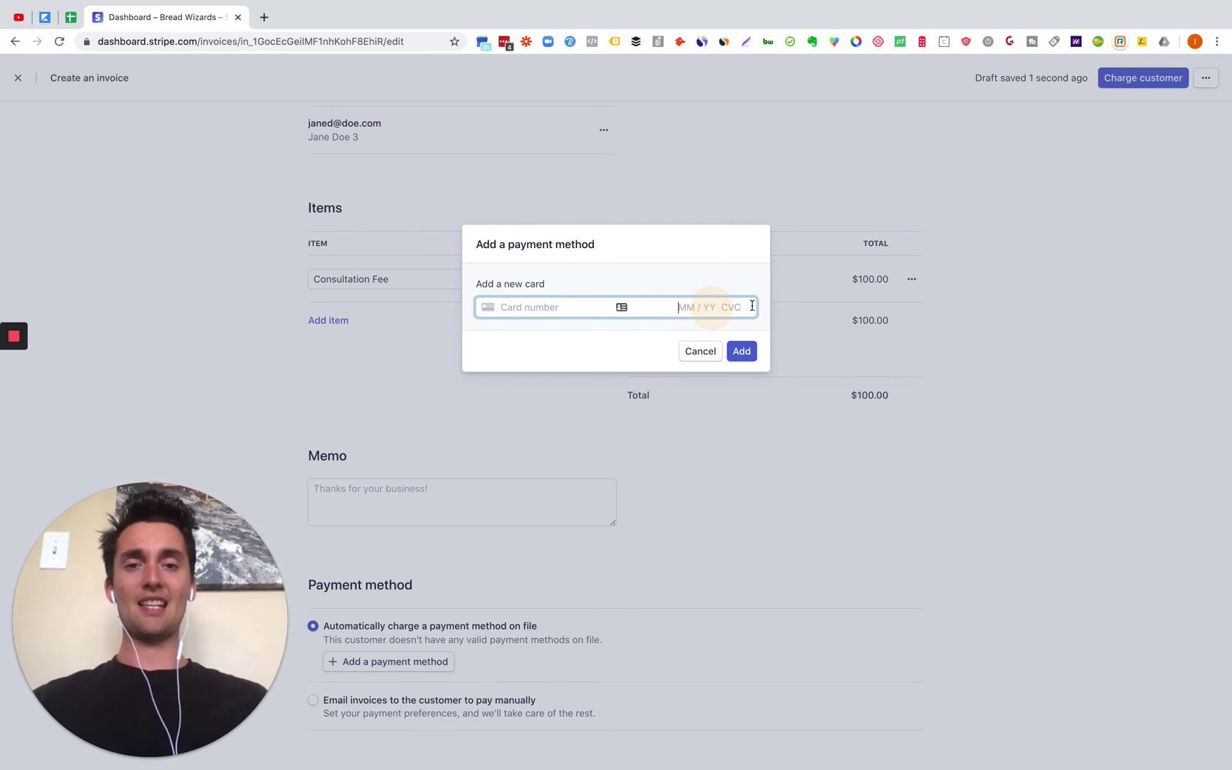
left_click(742, 351)
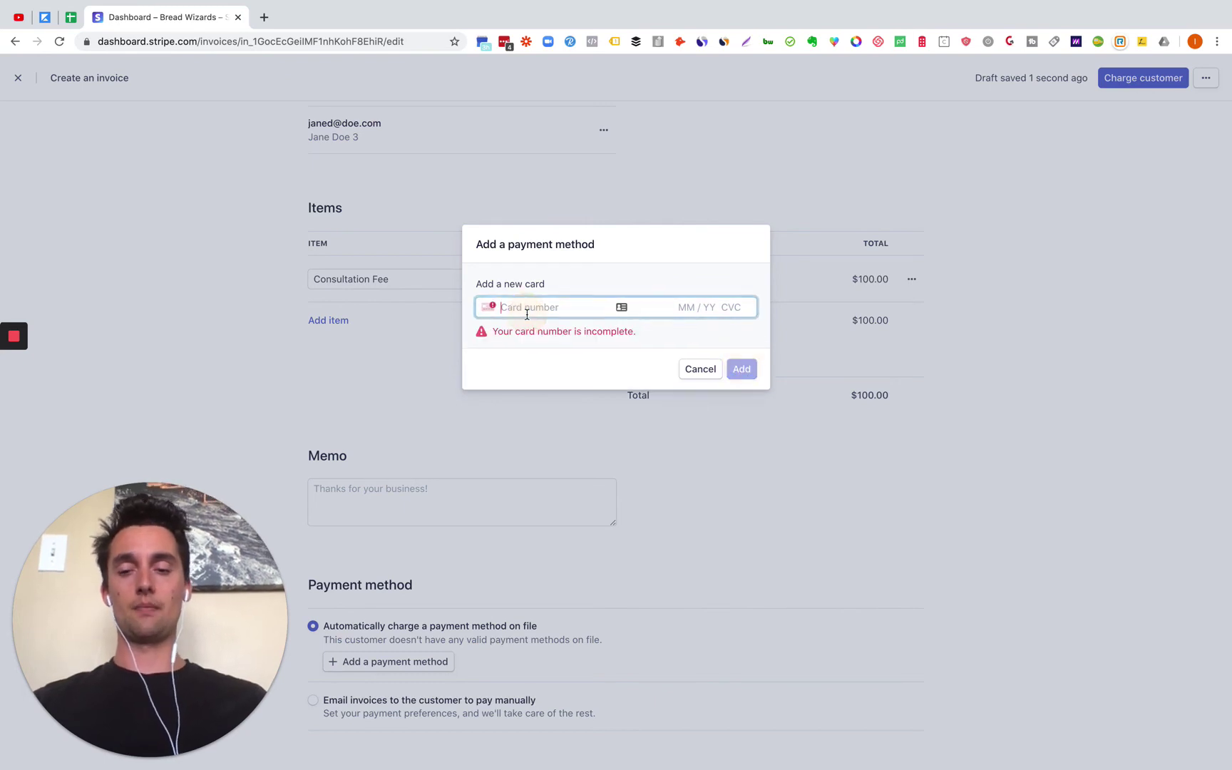
type("1234 5678 9810 12")
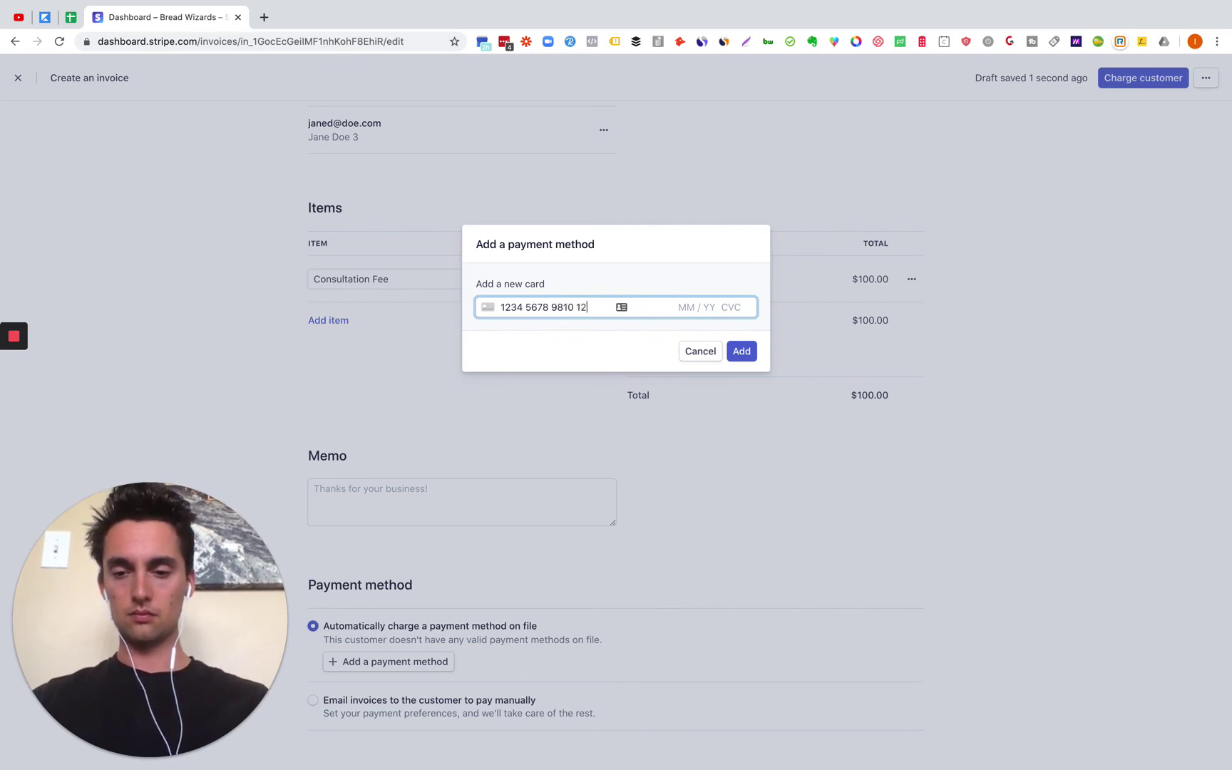
type("34")
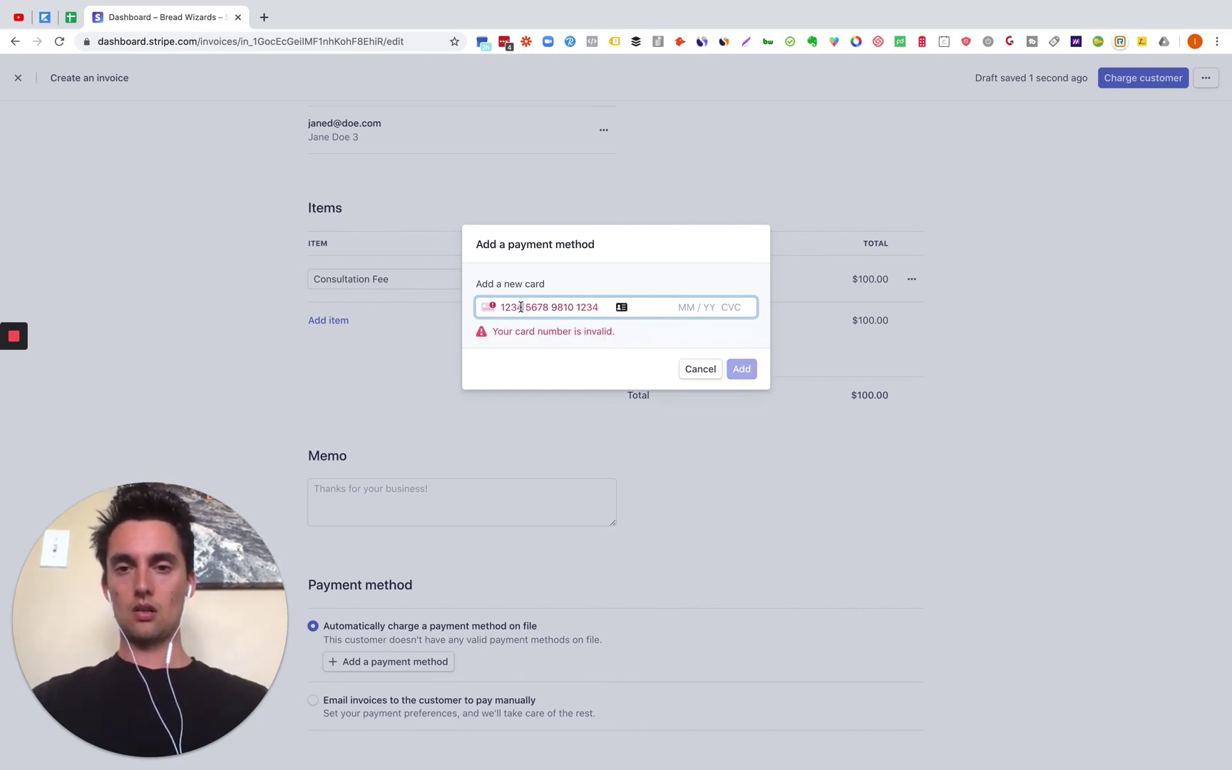
left_click(521, 306)
key("BackSpace")
key("BackSpace")
key("BackSpace")
key("BackSpace")
type("481")
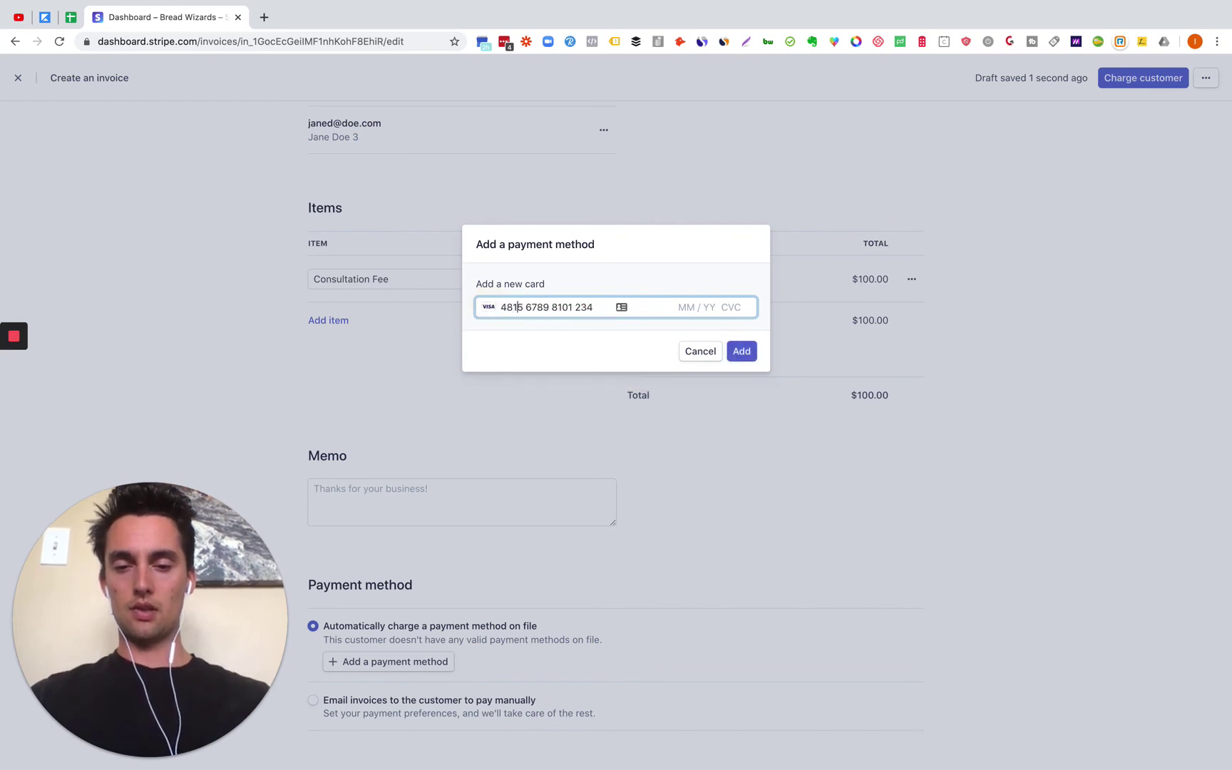
type("5")
triple_click(571, 308)
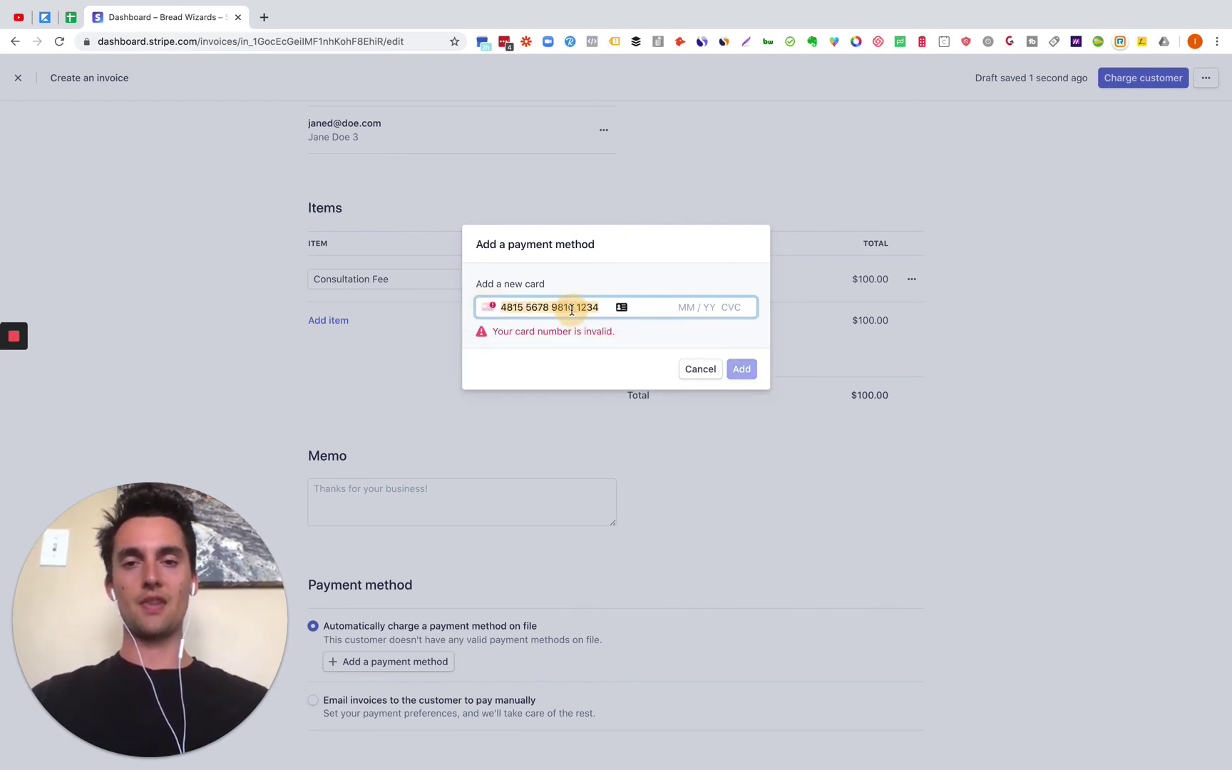
key("BackSpace")
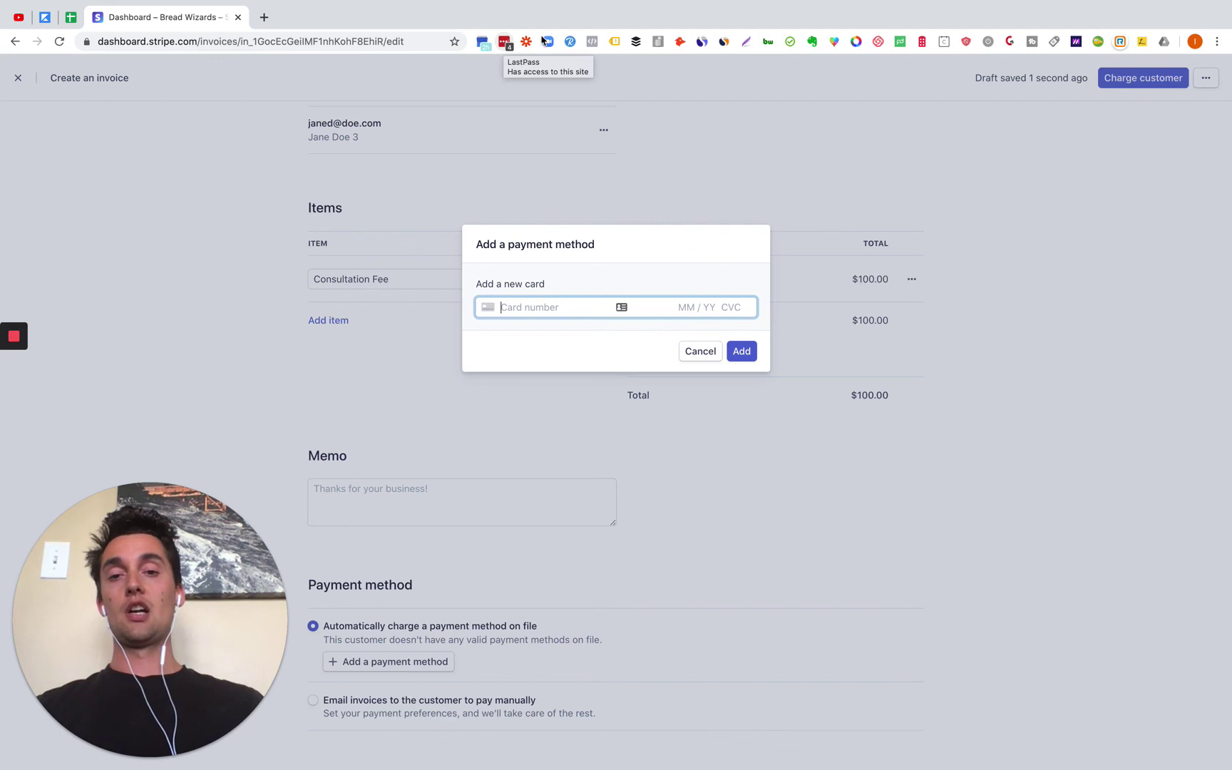
left_click(744, 351)
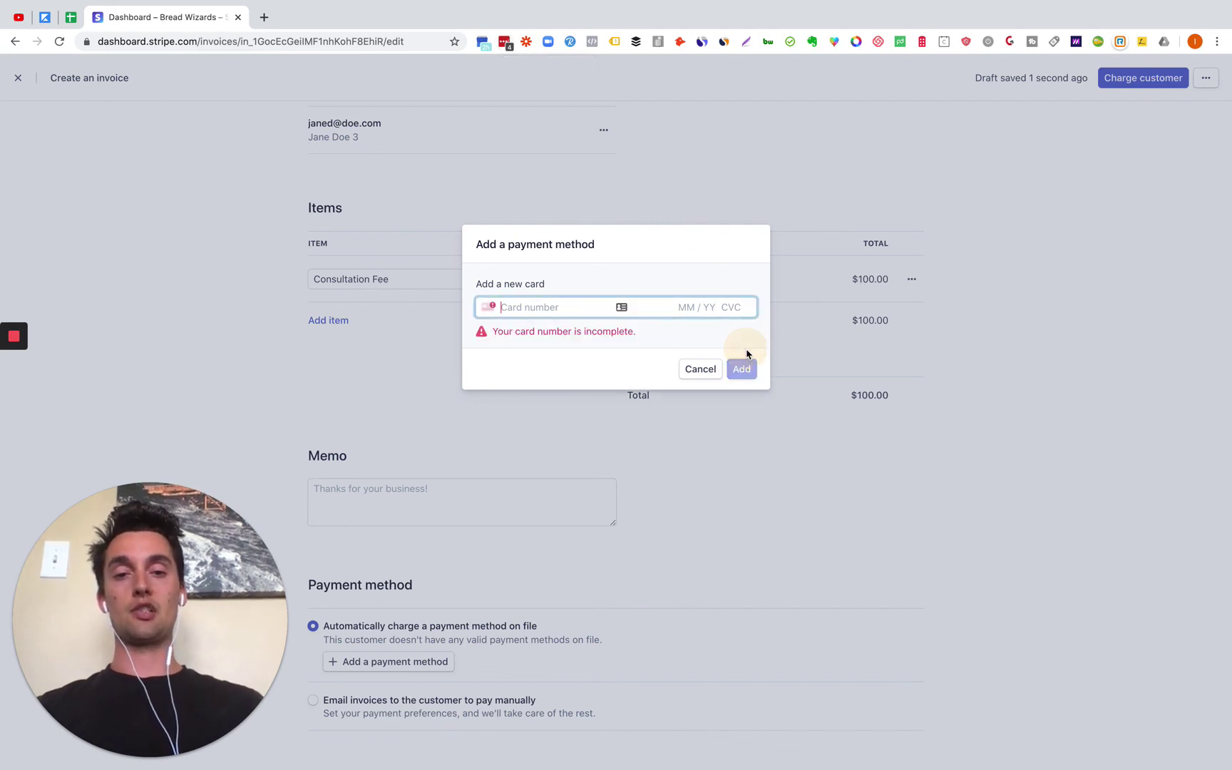
Step: Cancel the Add a payment method dialog without saving a card
left_click(702, 371)
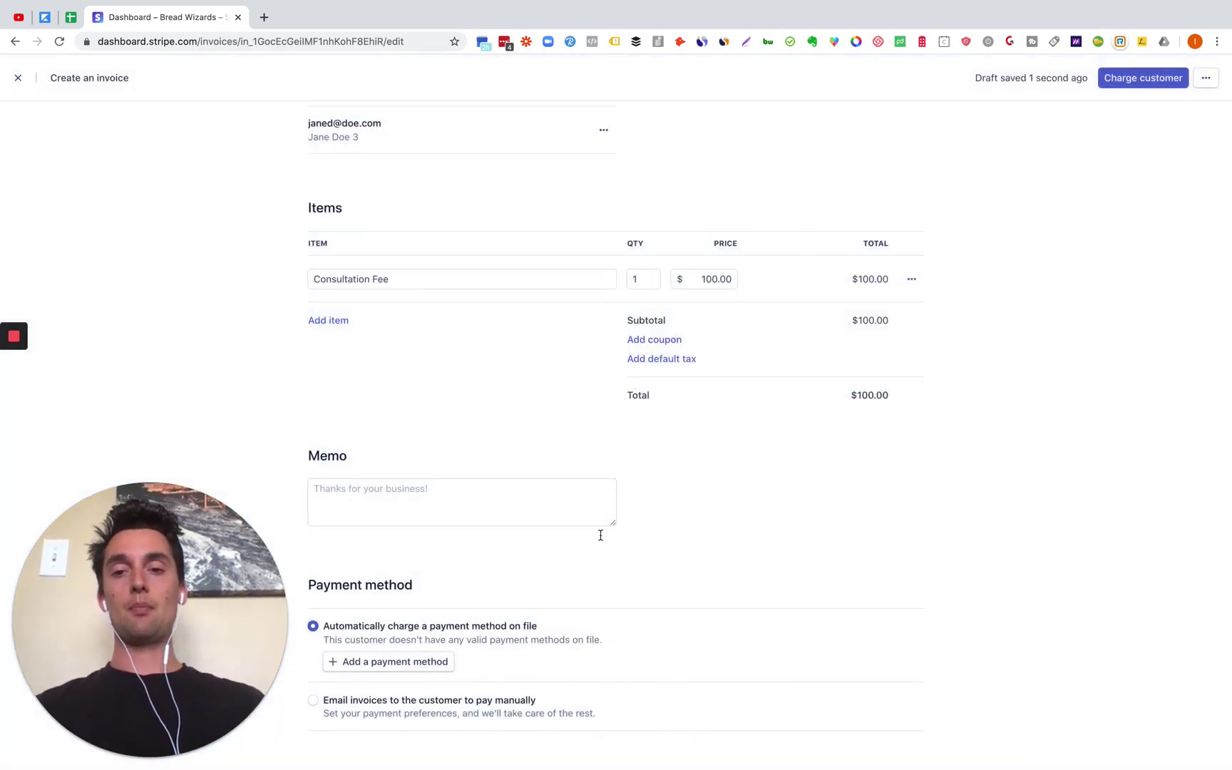